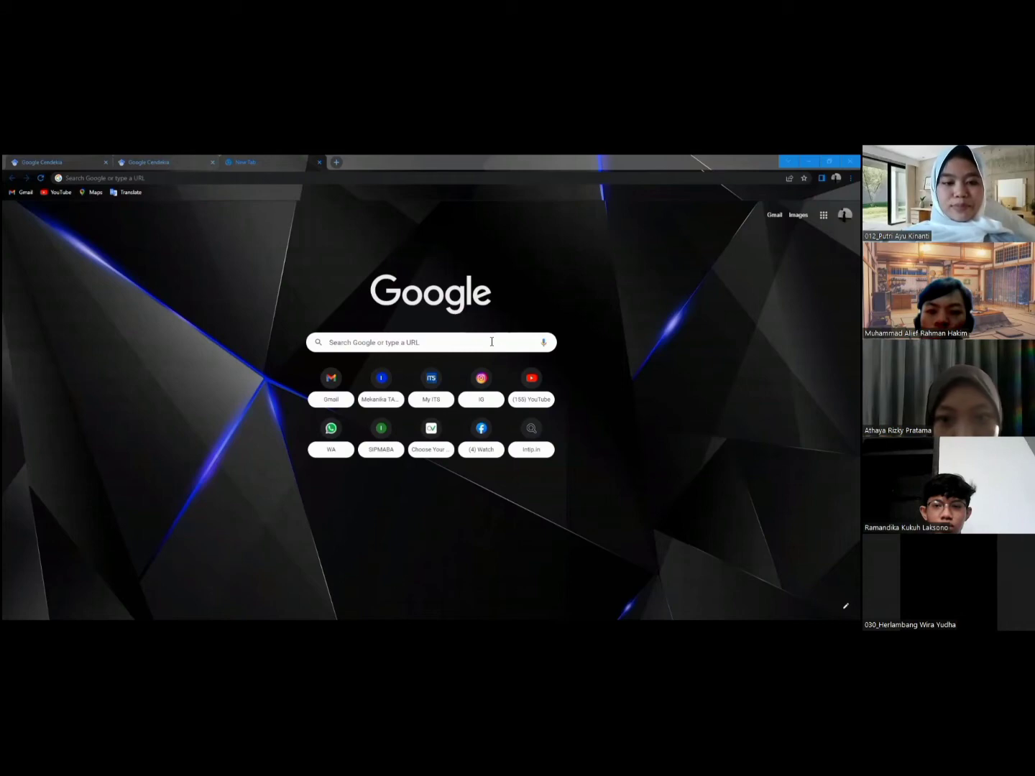
# Step: Search the web for "google scholar" and open the Google Scholar site
pyautogui.click(492, 341)
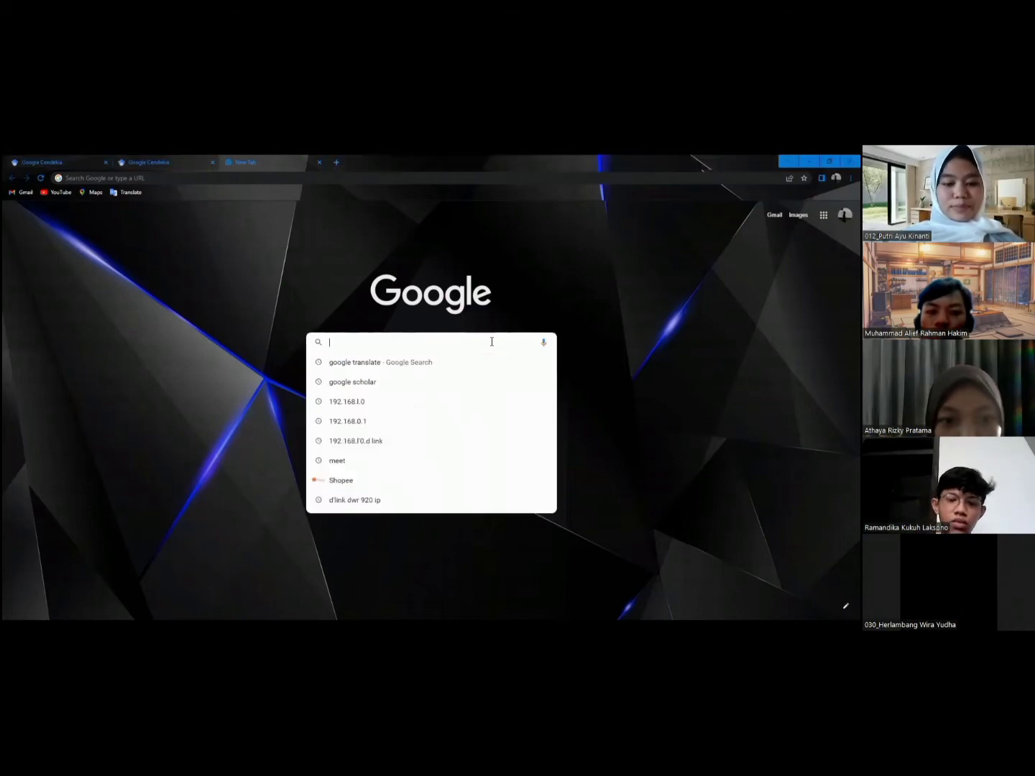
pyautogui.write('google')
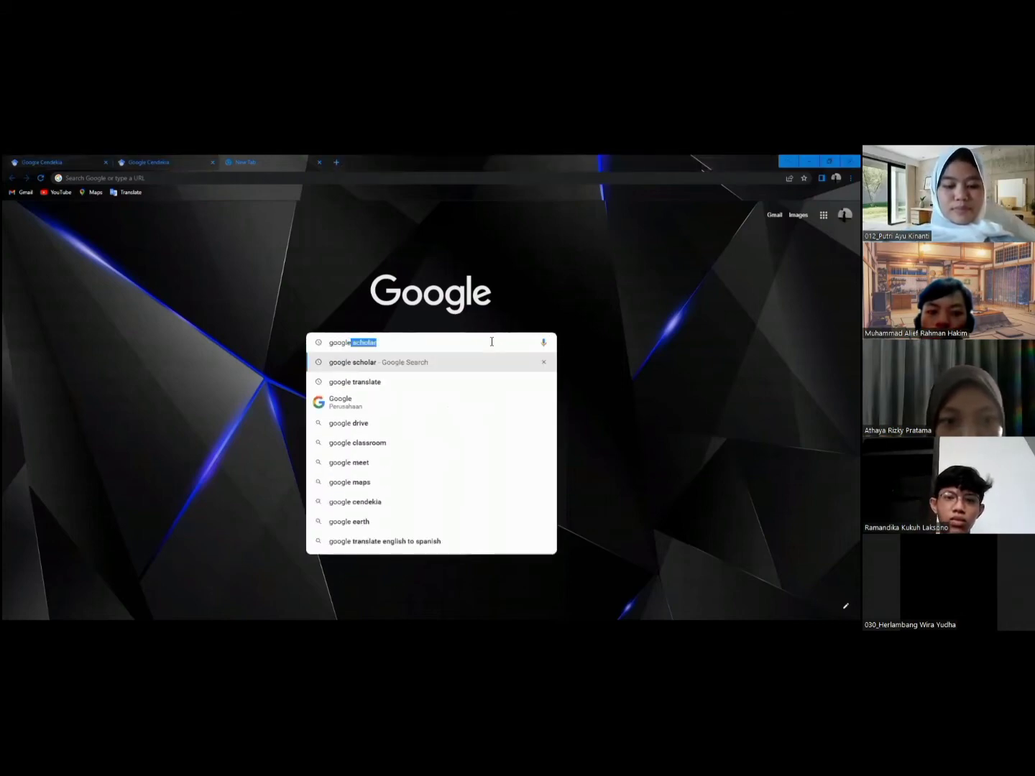
pyautogui.press('Return')
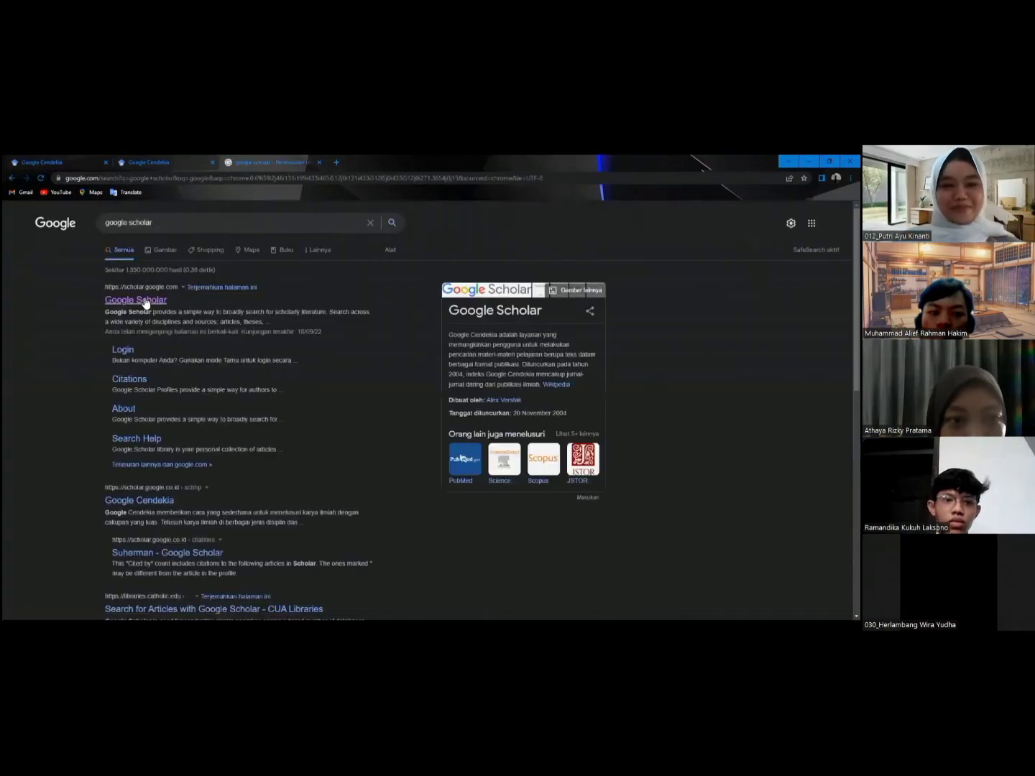
pyautogui.click(146, 300)
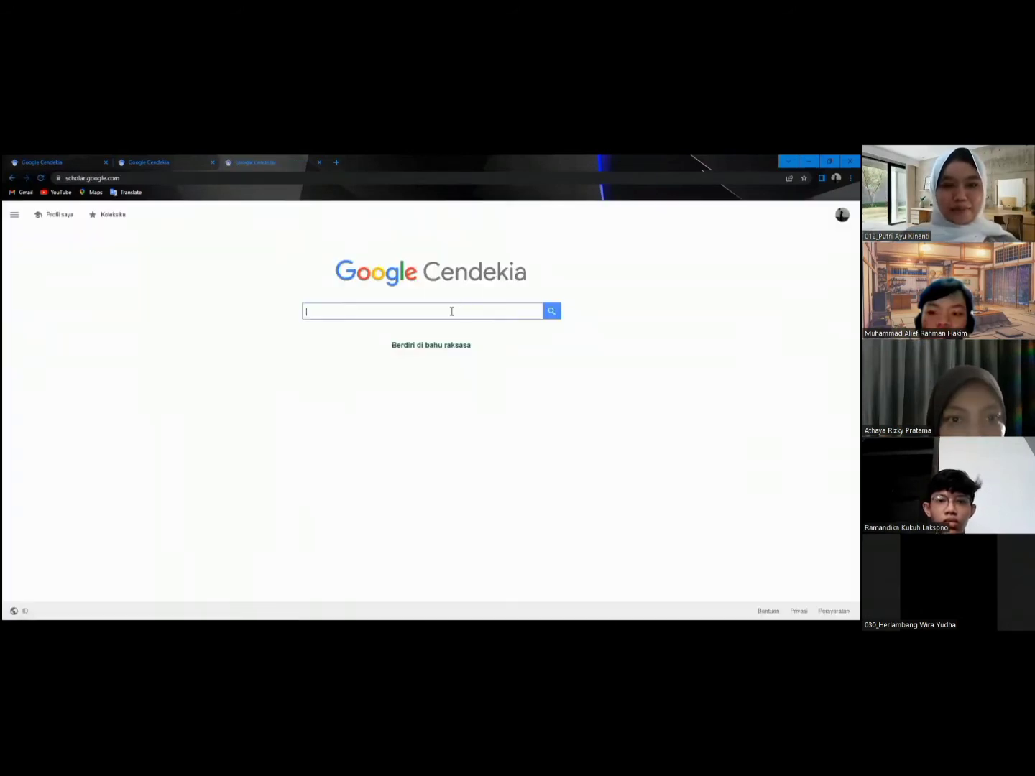
# Step: Search Google Cendekia for "linguistik lanskap"
pyautogui.click(374, 316)
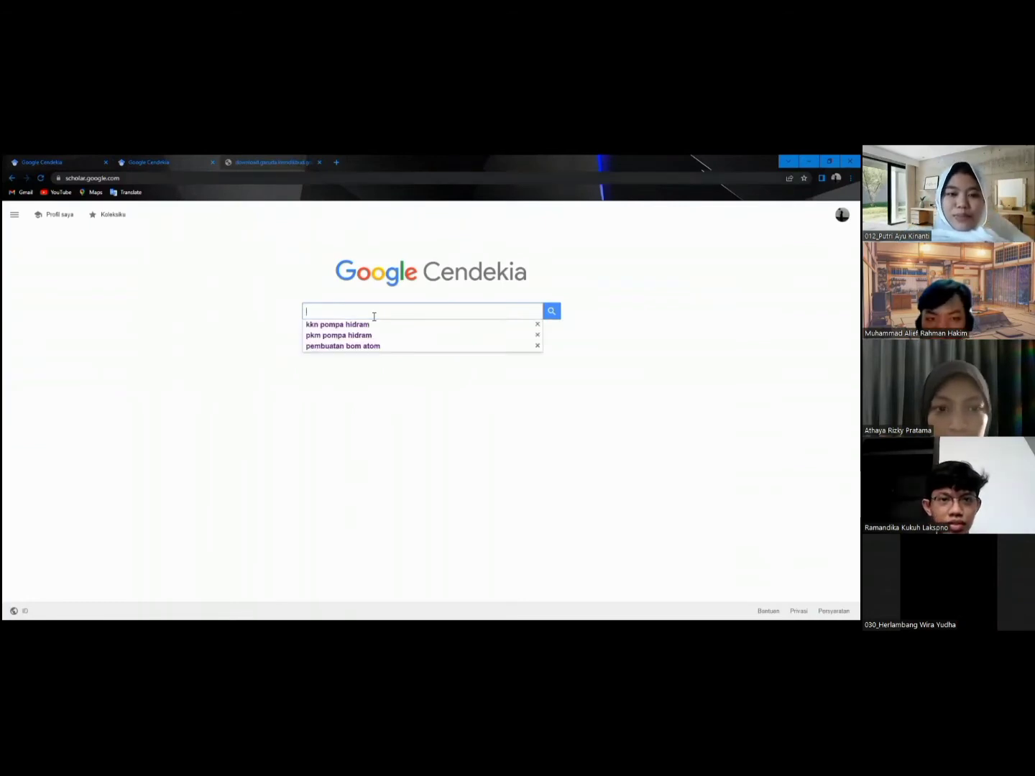
pyautogui.click(195, 162)
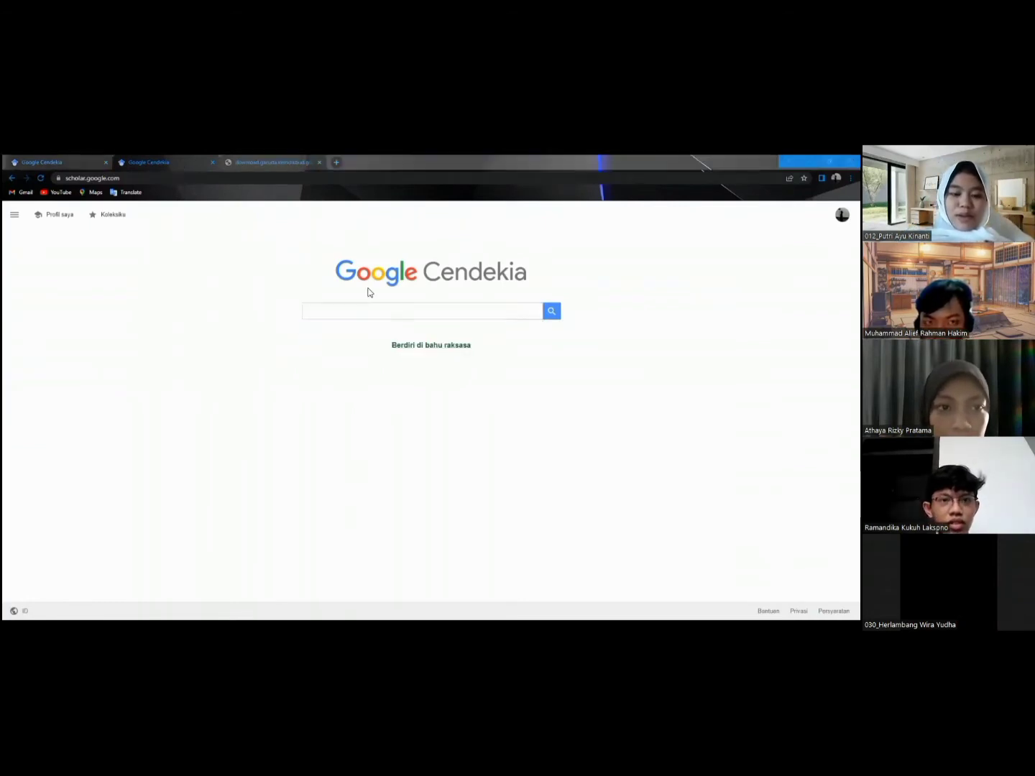
pyautogui.click(402, 308)
pyautogui.write('linguist')
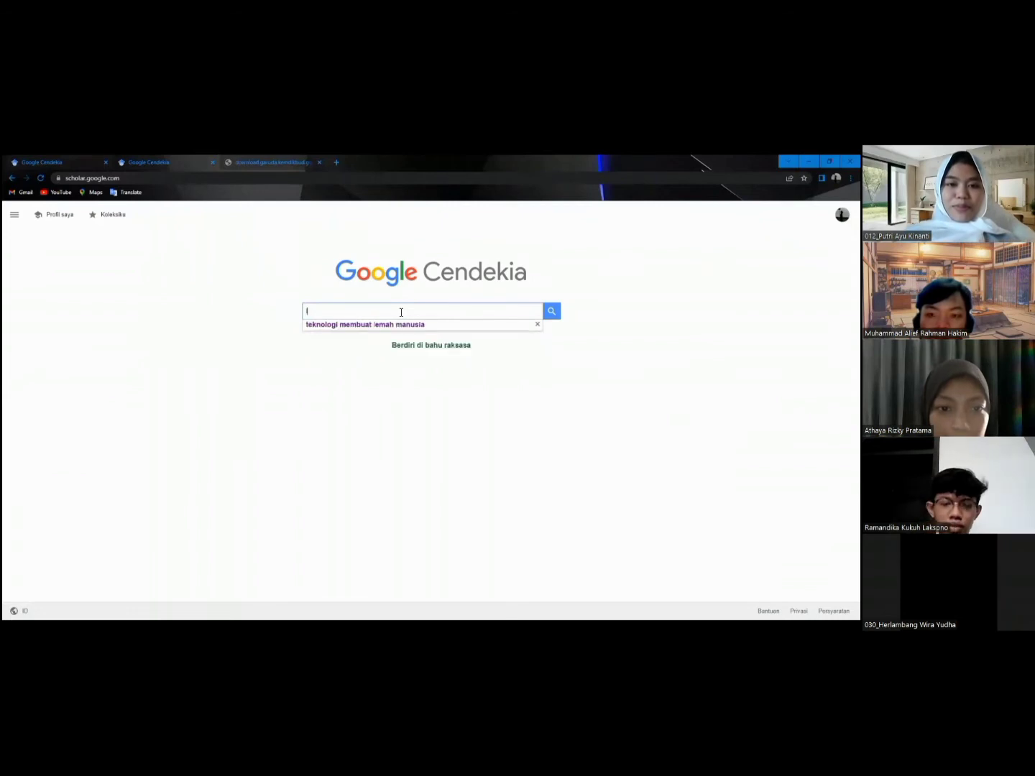
pyautogui.write('ik')
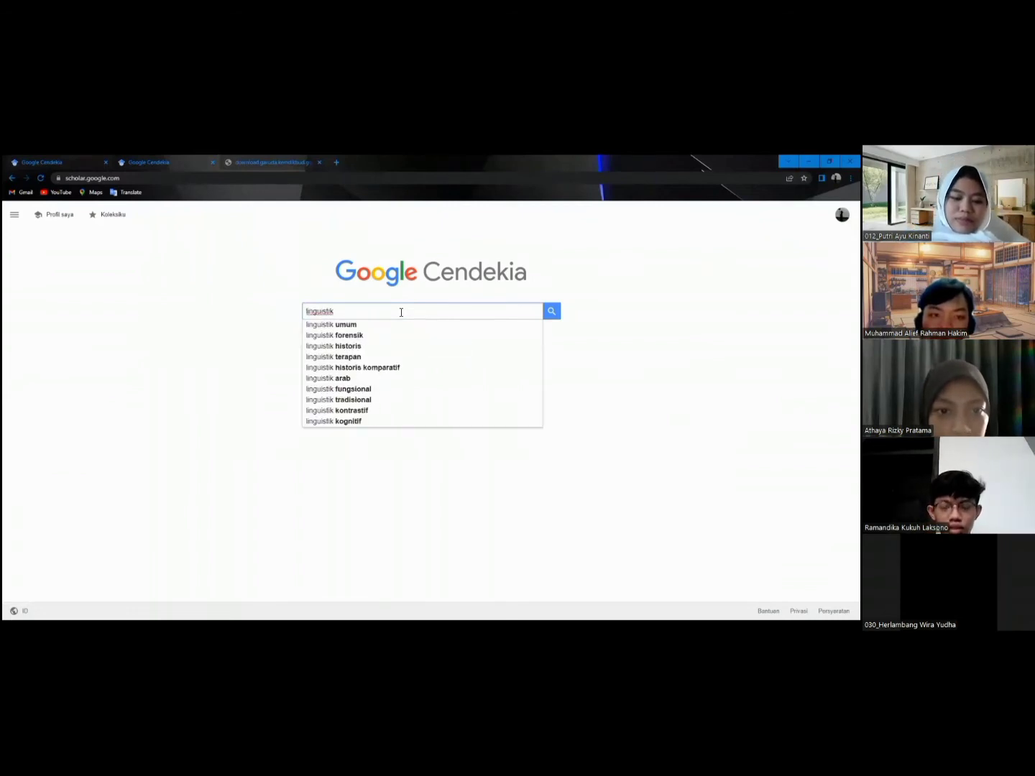
pyautogui.write(' lanska')
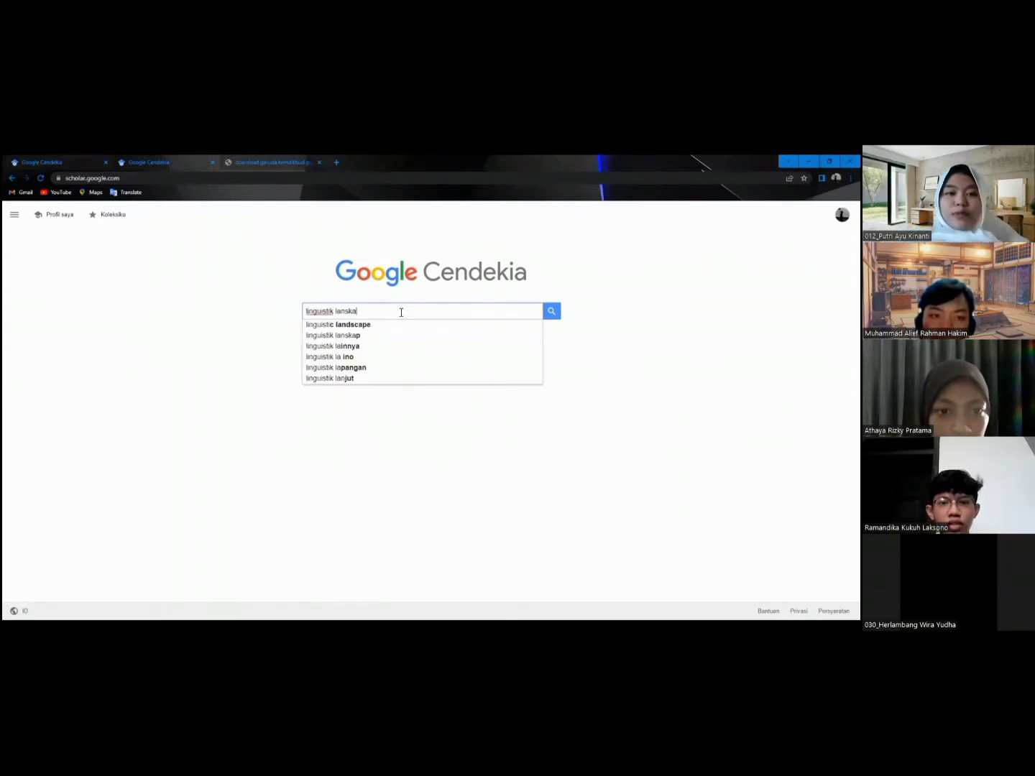
pyautogui.write('p')
pyautogui.press('Return')
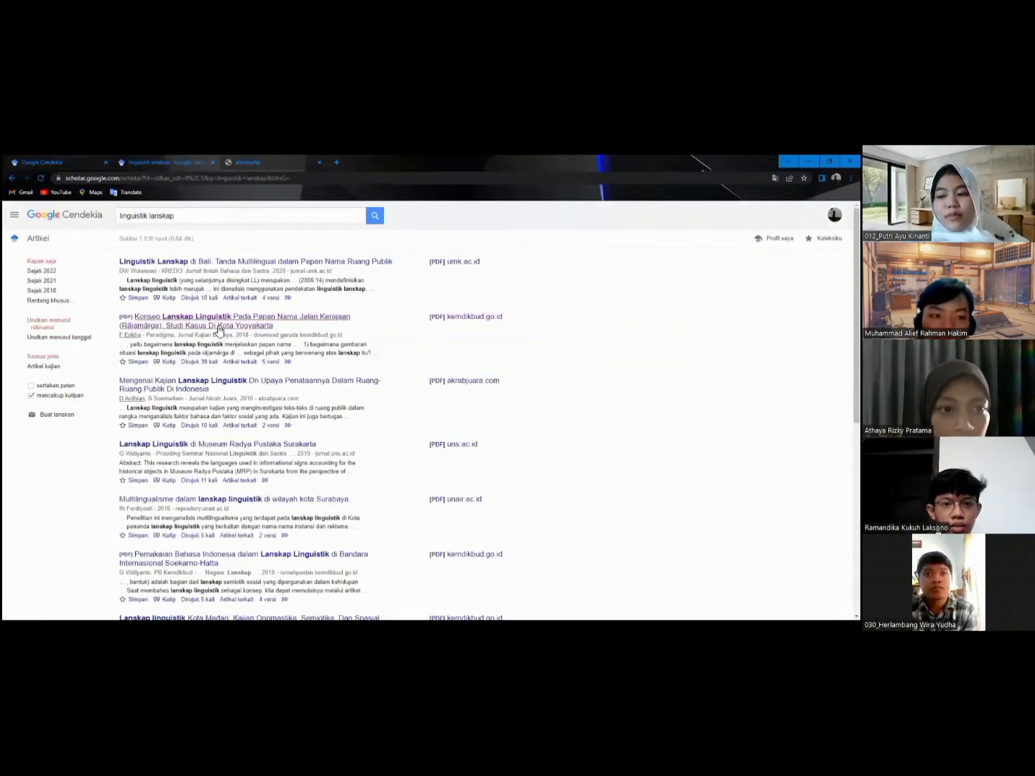
# Step: Examine the abstract, keywords, references, DOI and indexing details of the Tuah Talino article on wayang names on Probolinggo alley signs
pyautogui.hotkey('alt', 'Tab')
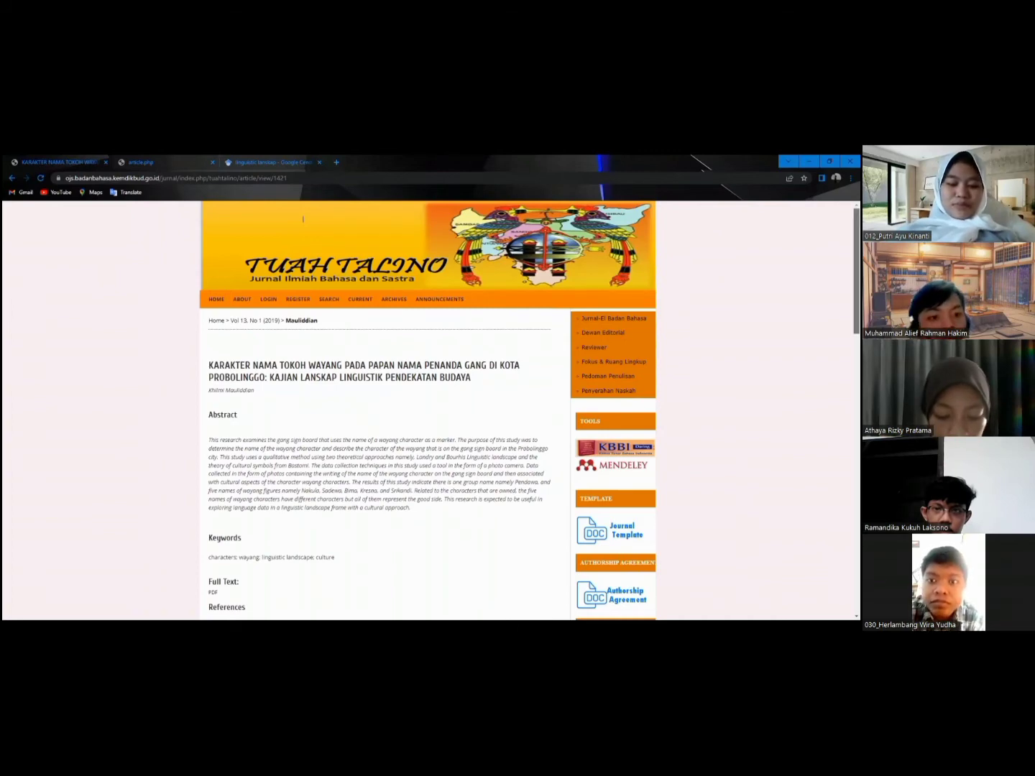
pyautogui.scroll(-3, 303, 218)
pyautogui.scroll(-1, 388, 409)
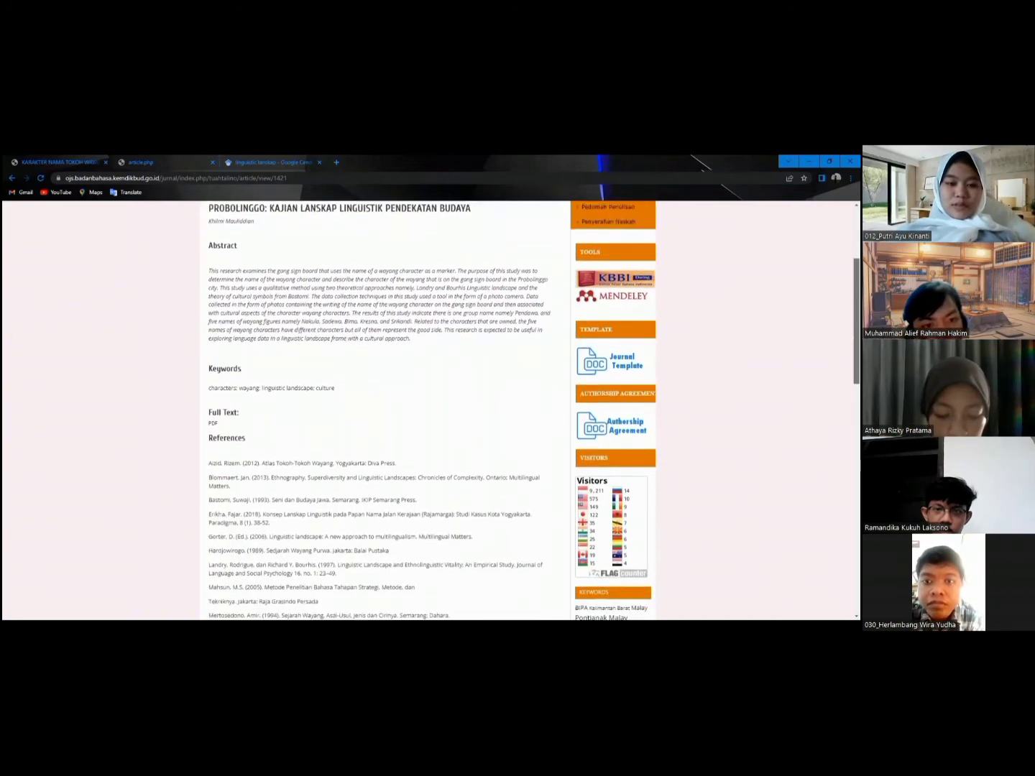
pyautogui.scroll(-1, 431, 409)
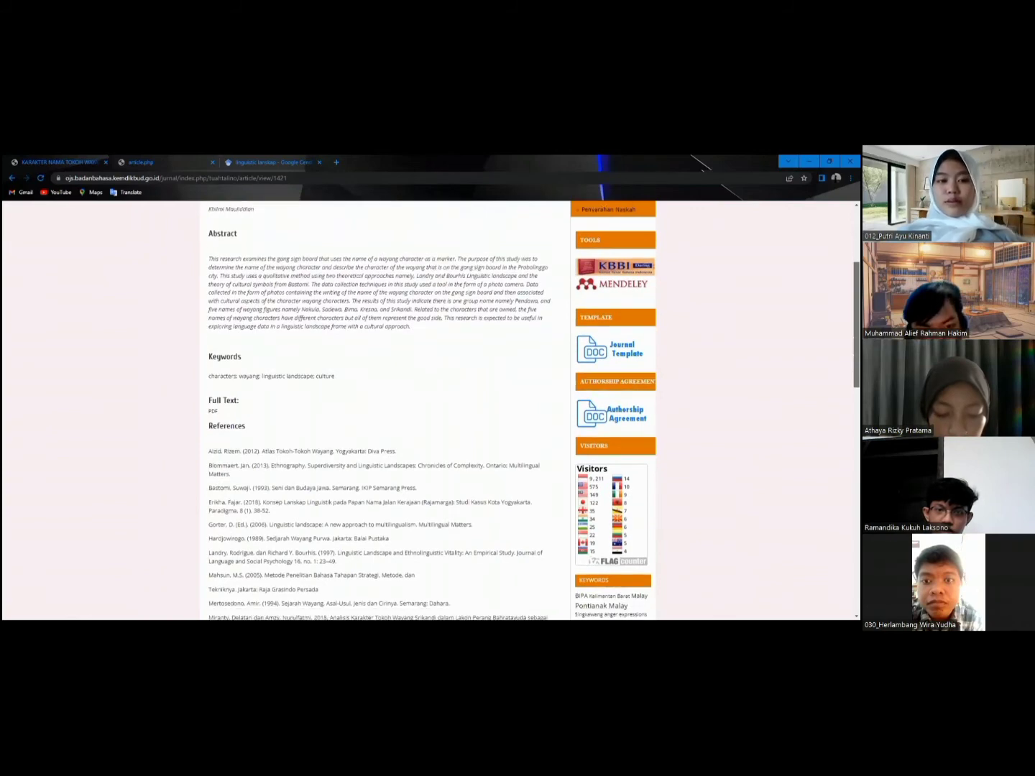
pyautogui.scroll(-6, 388, 410)
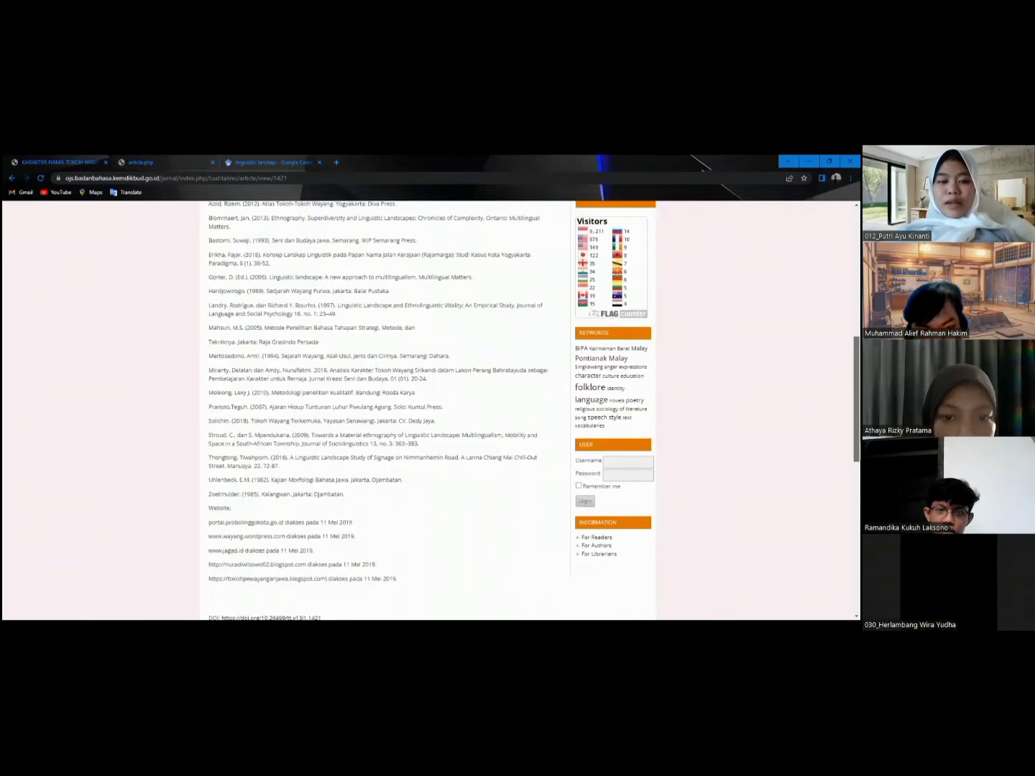
pyautogui.scroll(-7, 388, 410)
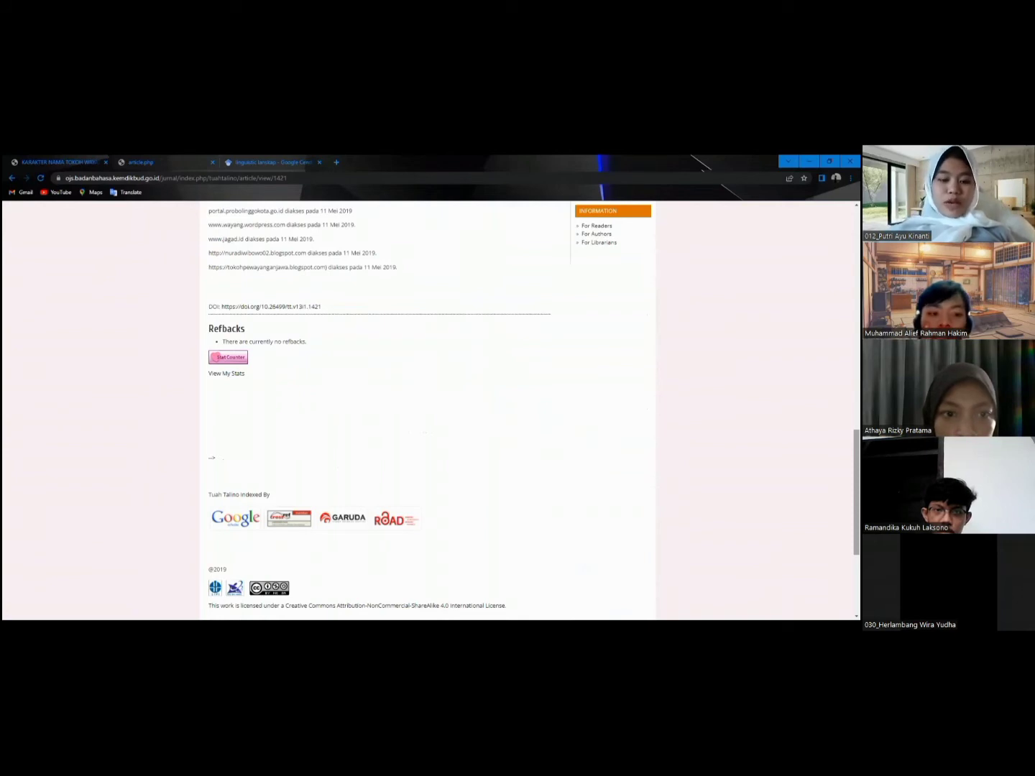
pyautogui.scroll(-1, 427, 410)
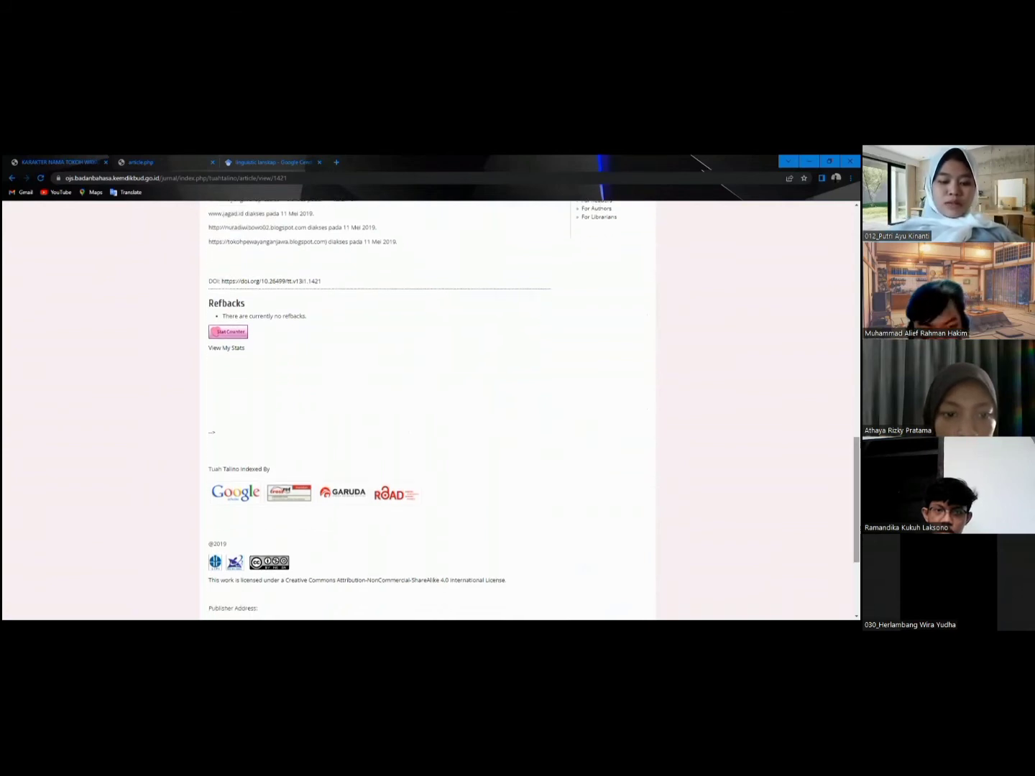
pyautogui.scroll(-1, 427, 409)
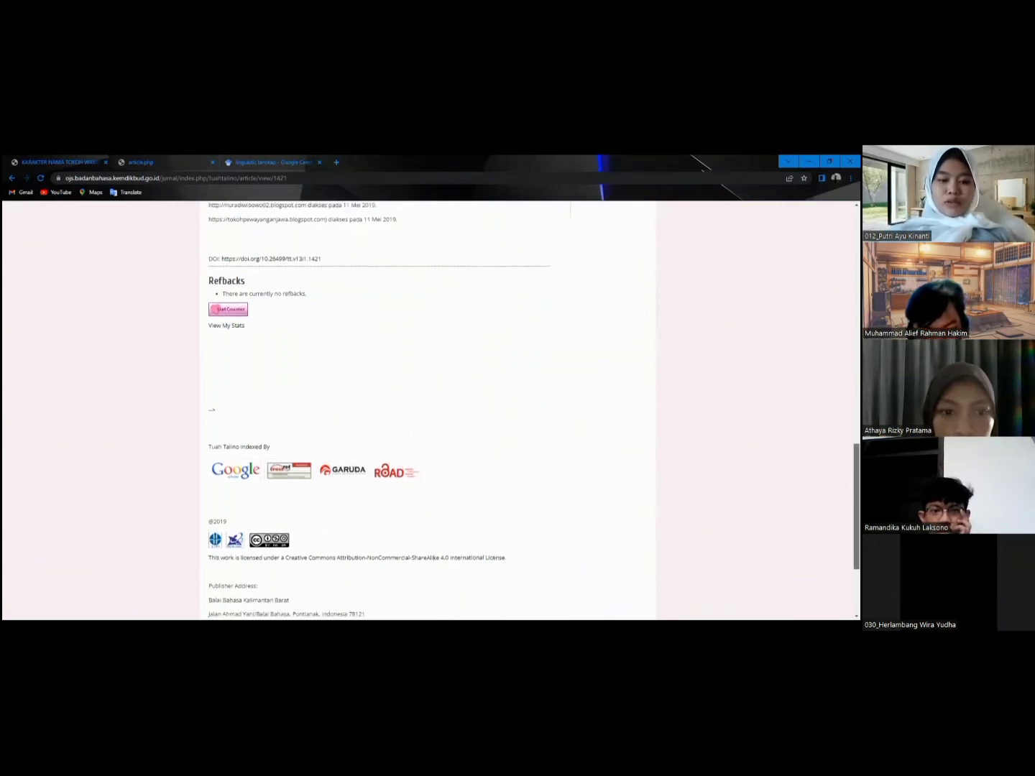
pyautogui.scroll(-1, 427, 409)
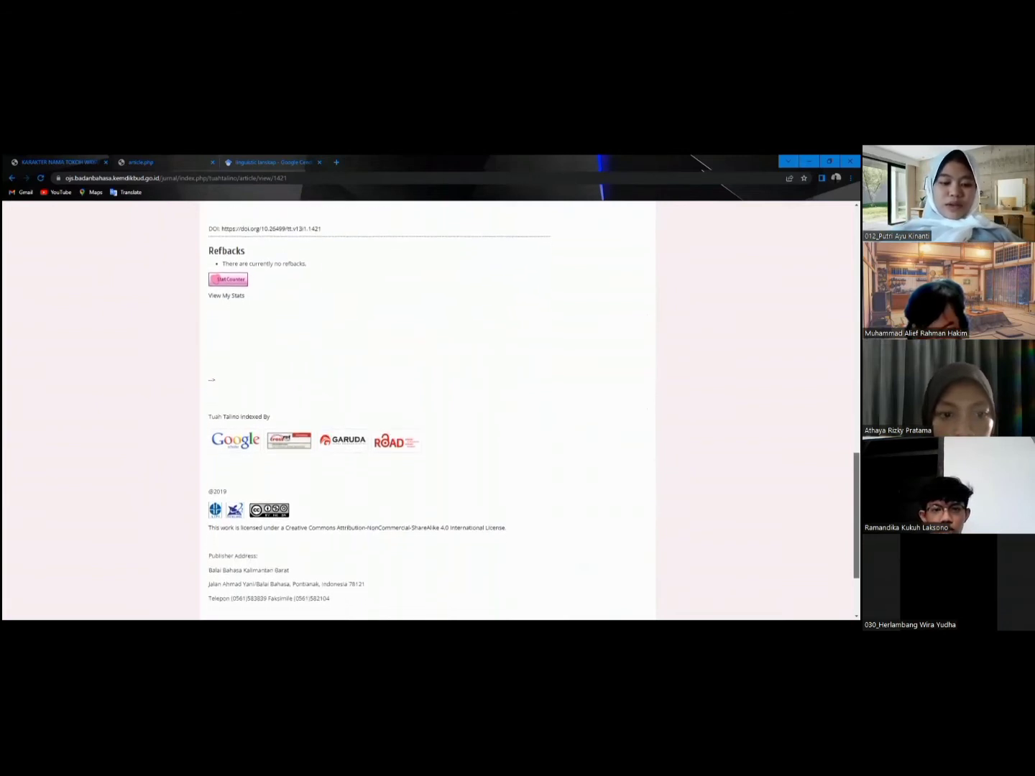
pyautogui.scroll(-1, 428, 410)
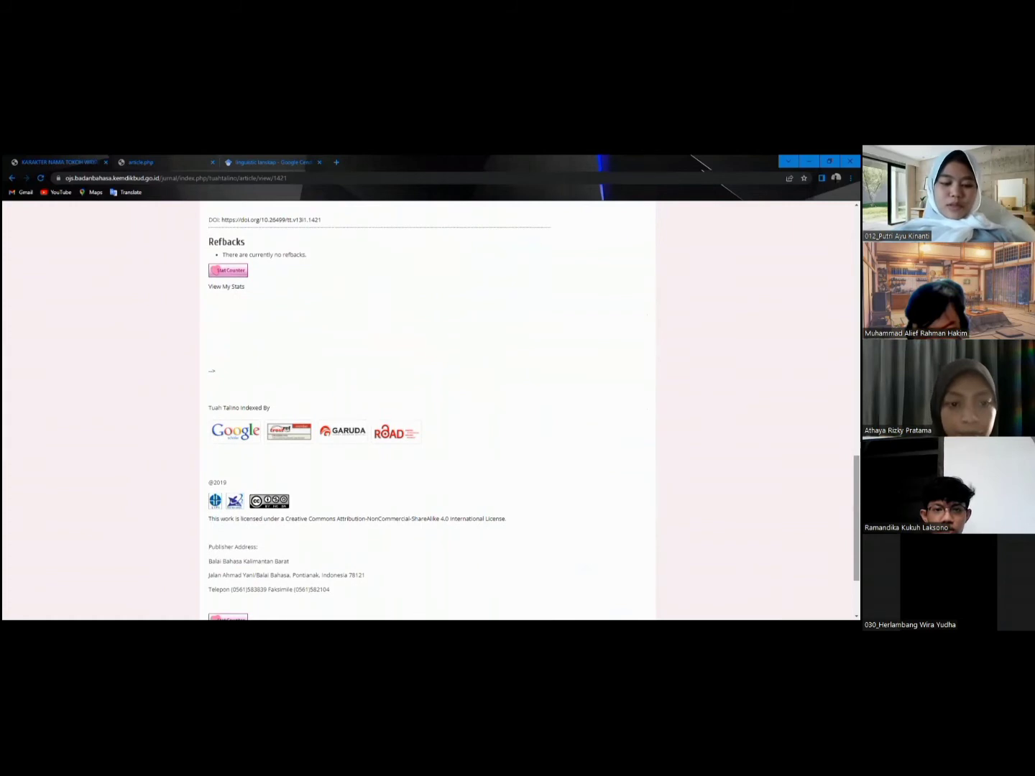
pyautogui.scroll(5, 427, 409)
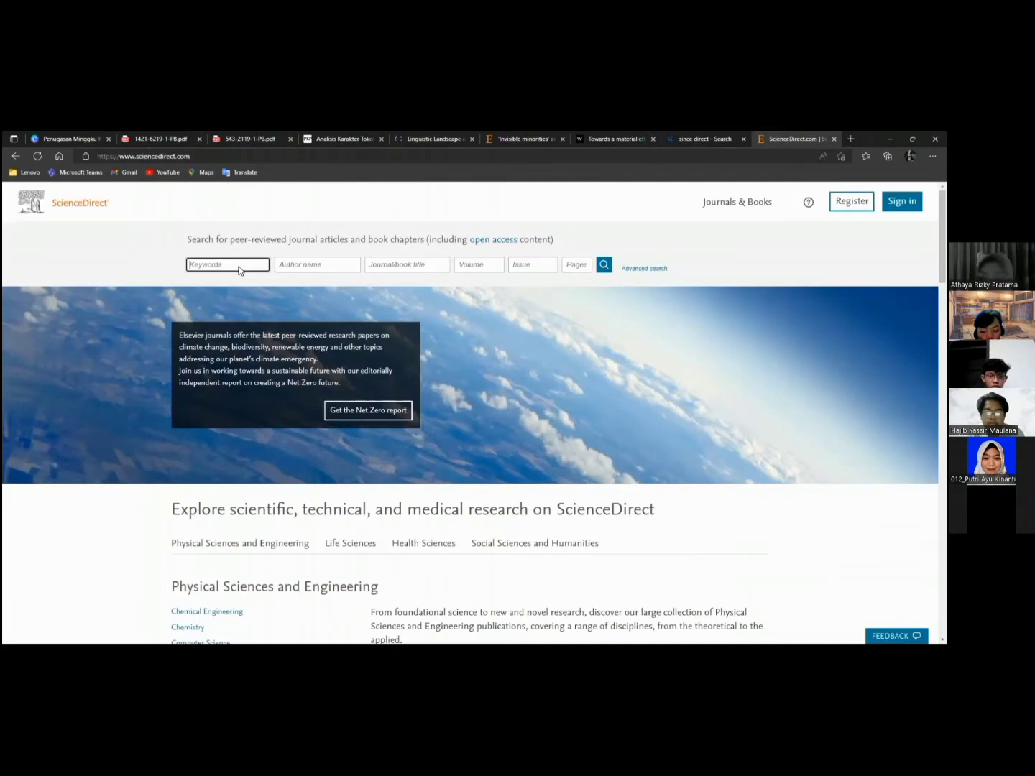
# Step: Search ScienceDirect for the keywords "linguistic landscape"
pyautogui.write('linguist')
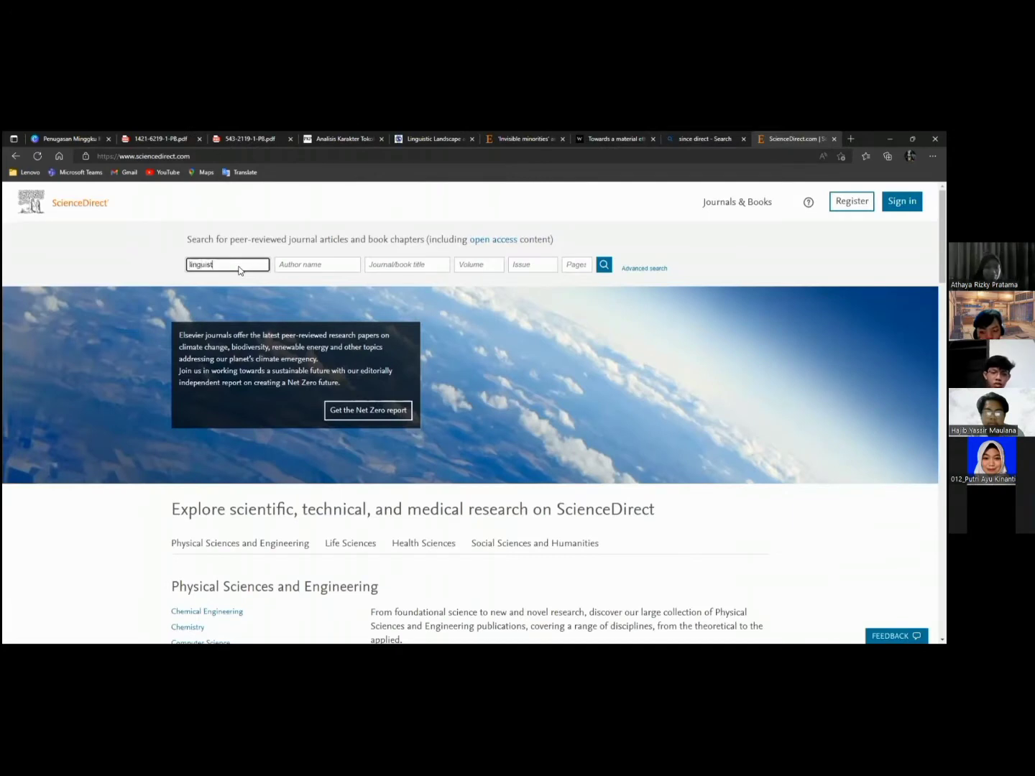
pyautogui.write('ic land')
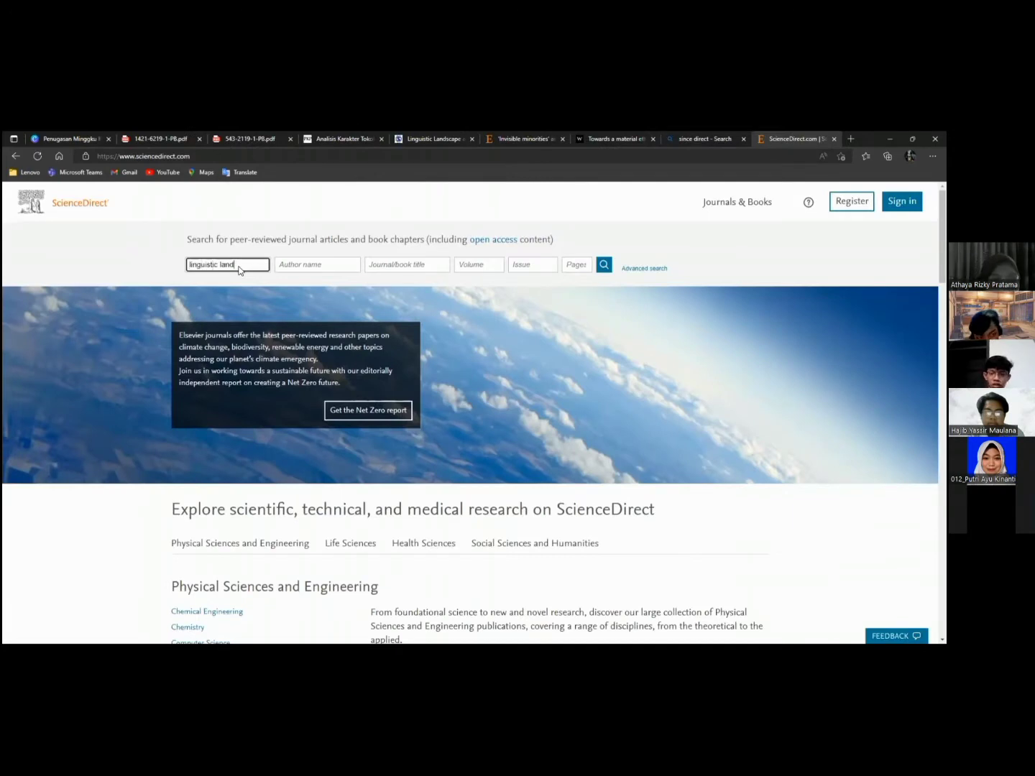
pyautogui.write('sc')
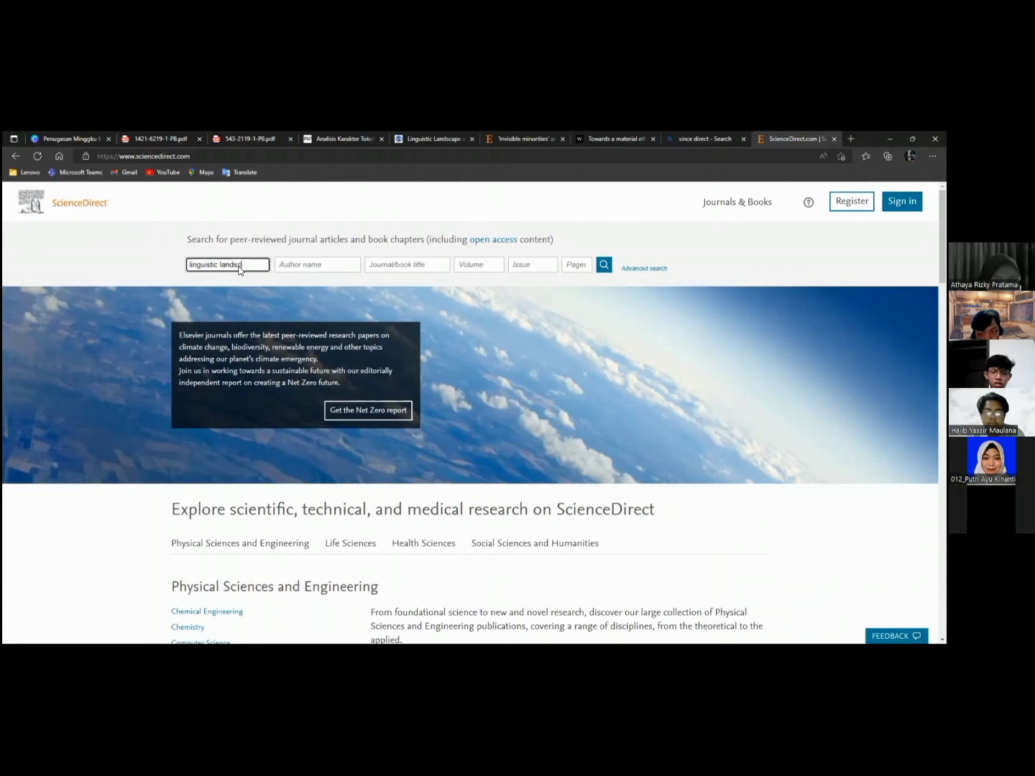
pyautogui.write('ape')
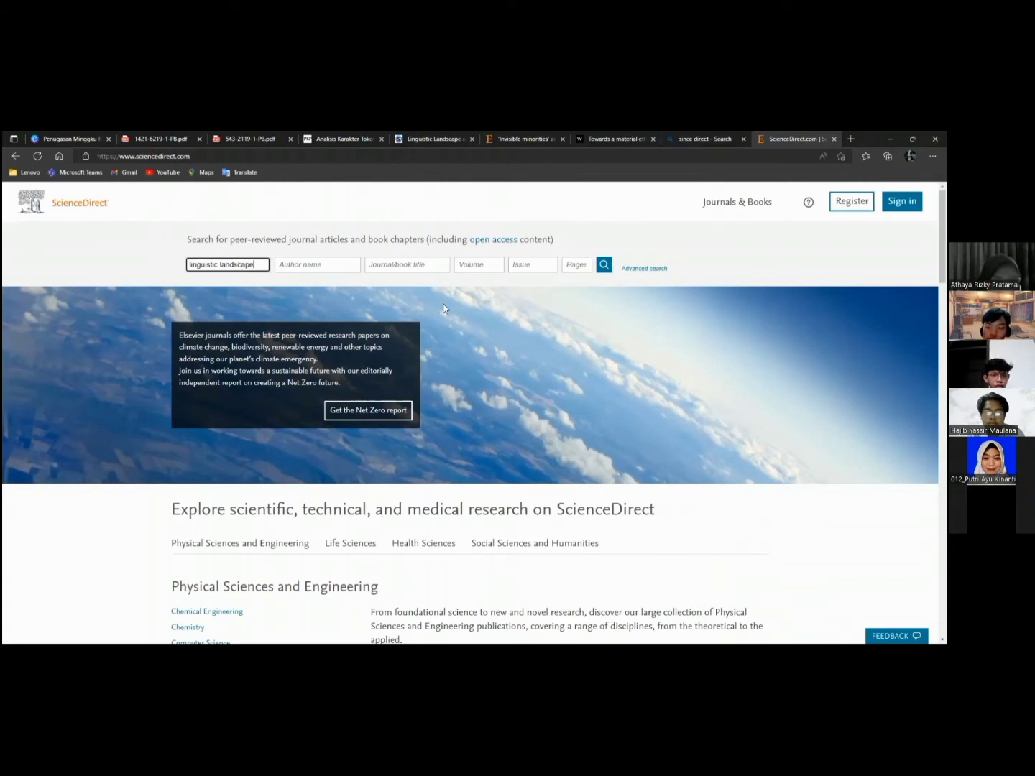
pyautogui.press('Return')
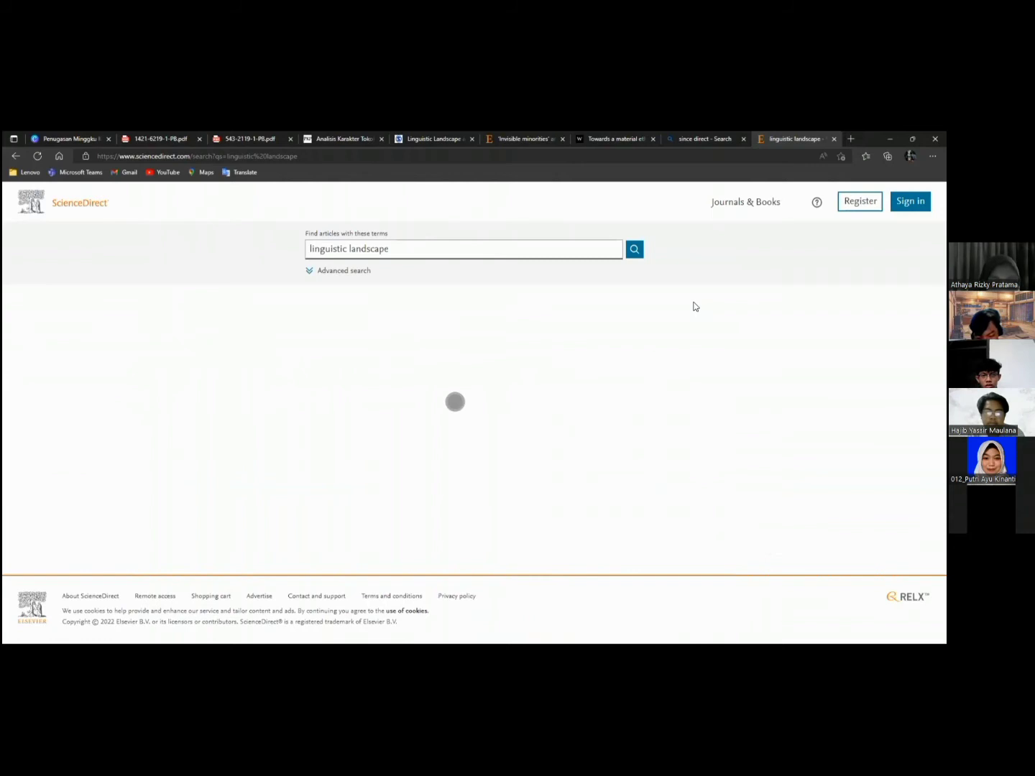
# Step: Look through the ScienceDirect results and read the abstract of the first article, on English in Nur-Sultan's linguistic landscape
pyautogui.scroll(-2, 693, 307)
pyautogui.scroll(1, 693, 306)
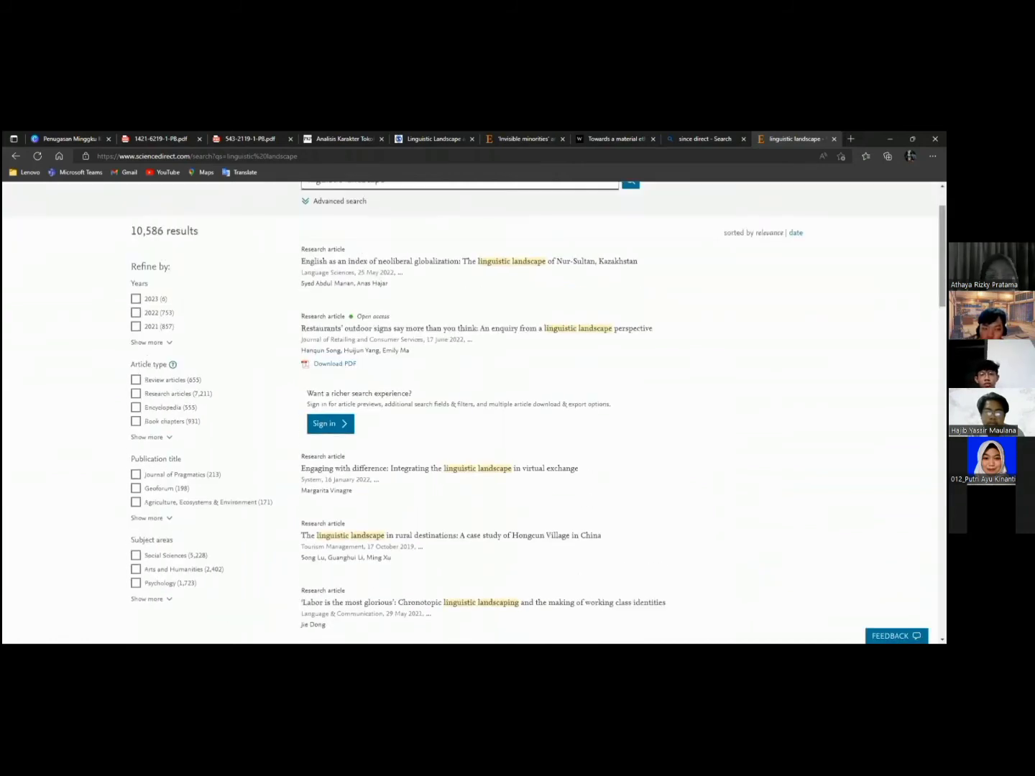
pyautogui.scroll(1, 507, 411)
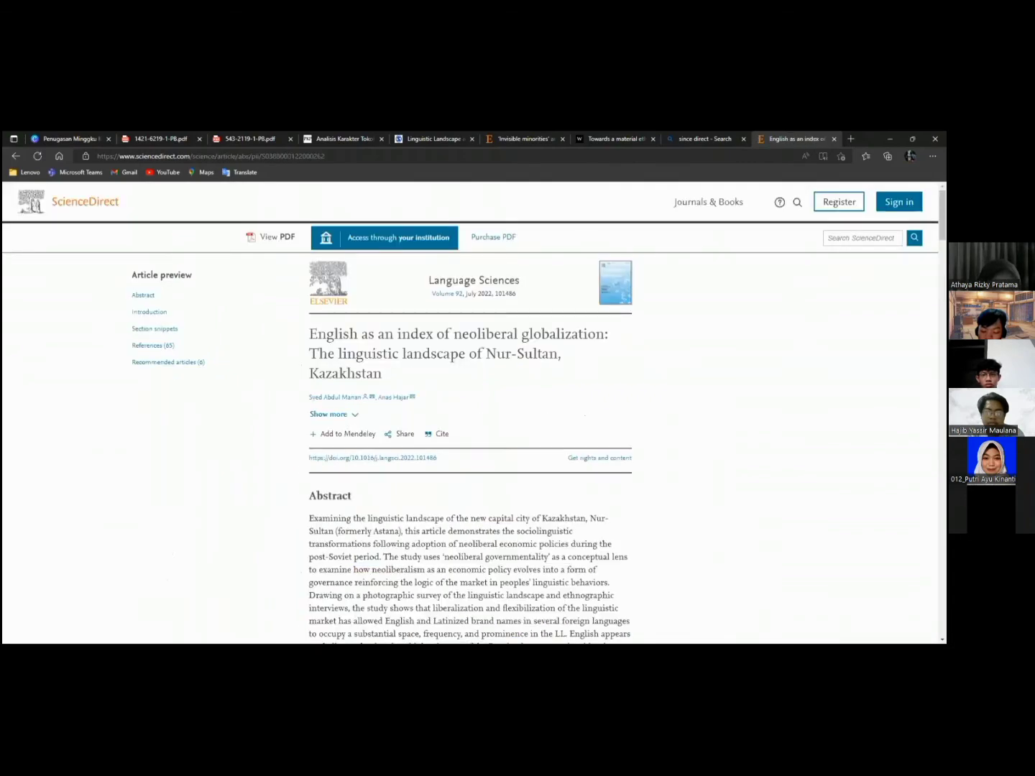
pyautogui.scroll(-3, 470, 413)
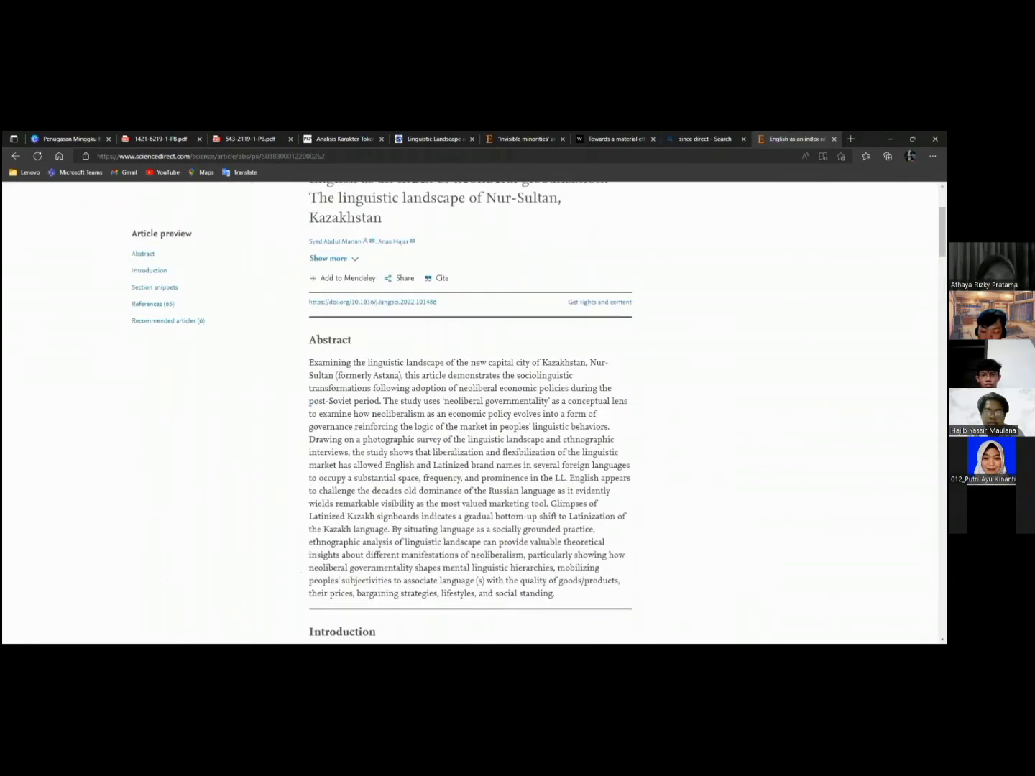
pyautogui.scroll(-1, 470, 412)
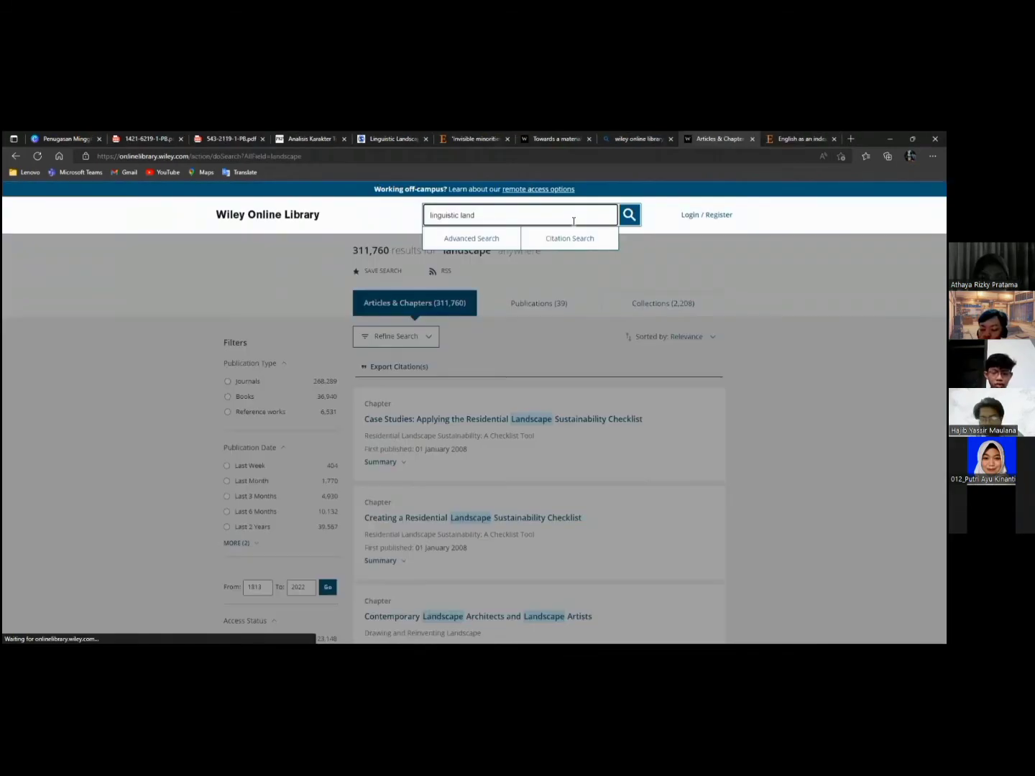
# Step: Search Wiley Online Library for "linguistic landscape" and look over the matching articles
pyautogui.write('scape')
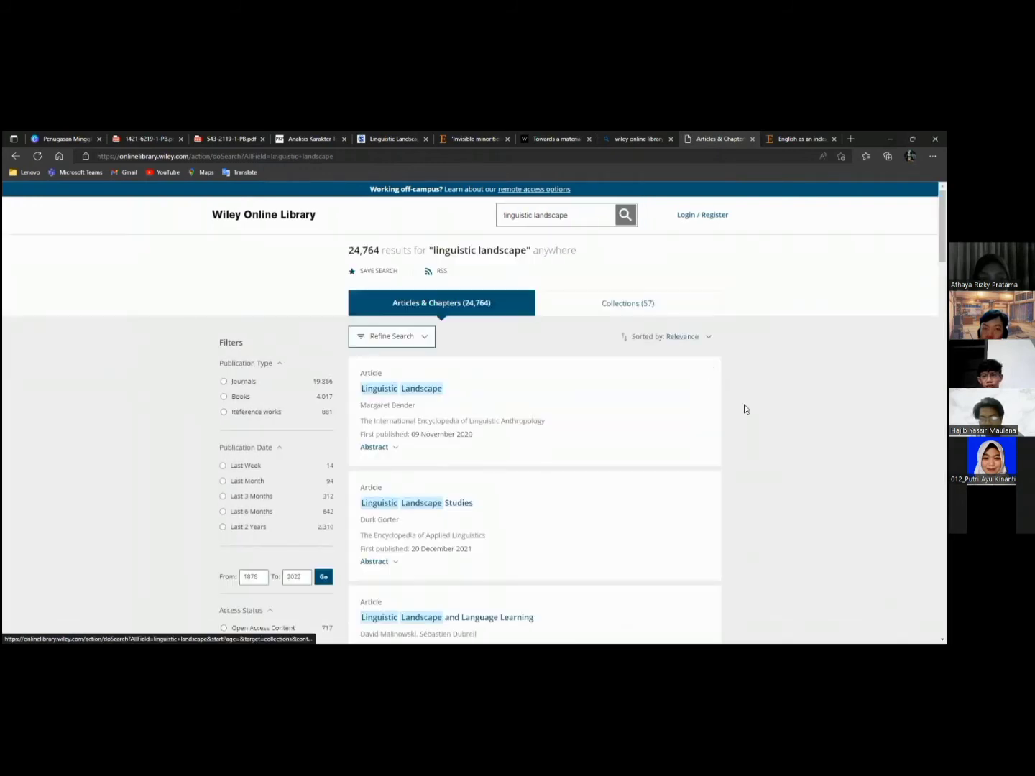
pyautogui.scroll(-1, 709, 225)
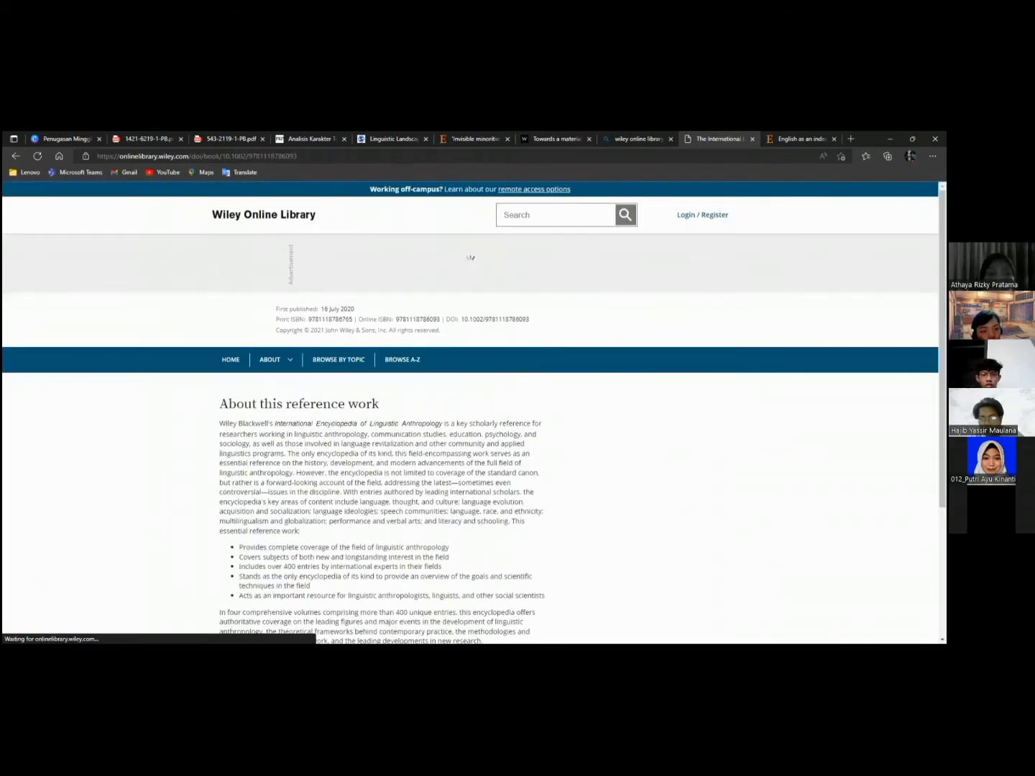
# Step: Examine the description and topics of the International Encyclopedia of Linguistic Anthropology on Wiley Online Library
pyautogui.scroll(-1, 470, 409)
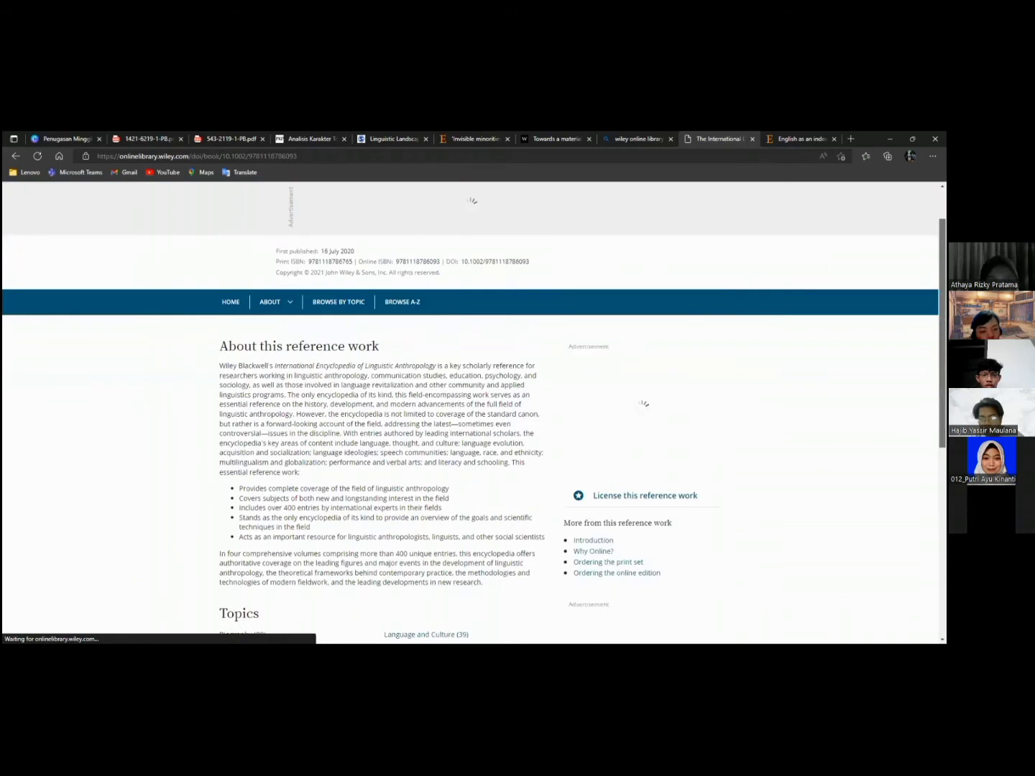
pyautogui.scroll(-3, 470, 413)
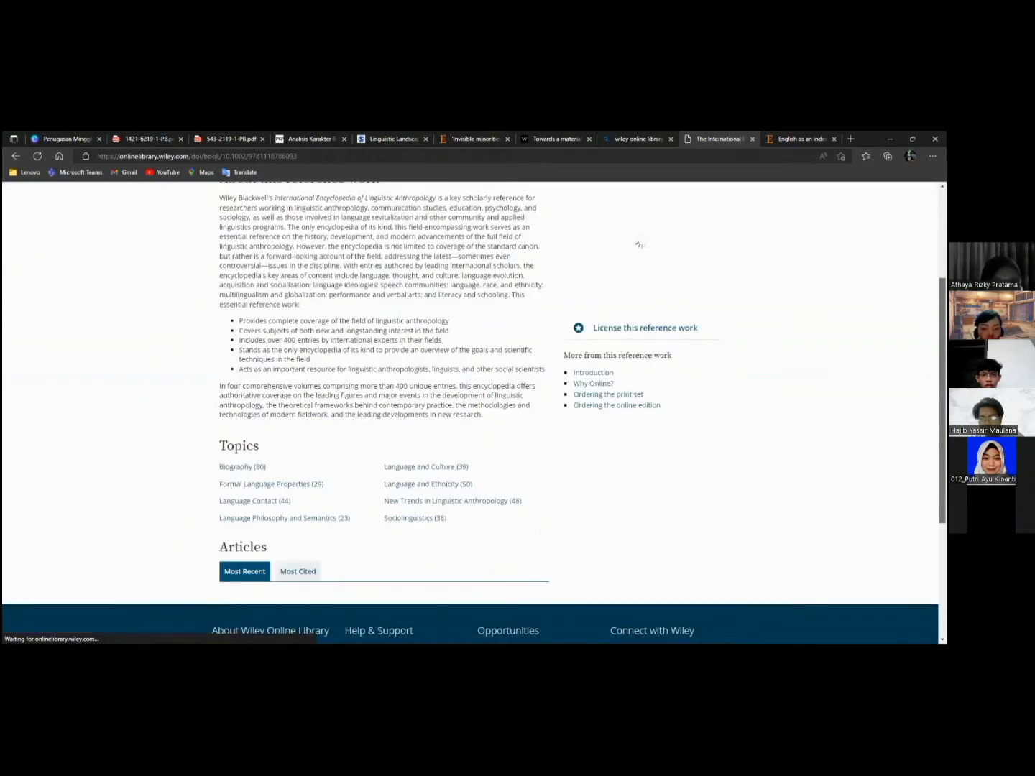
pyautogui.scroll(2, 470, 413)
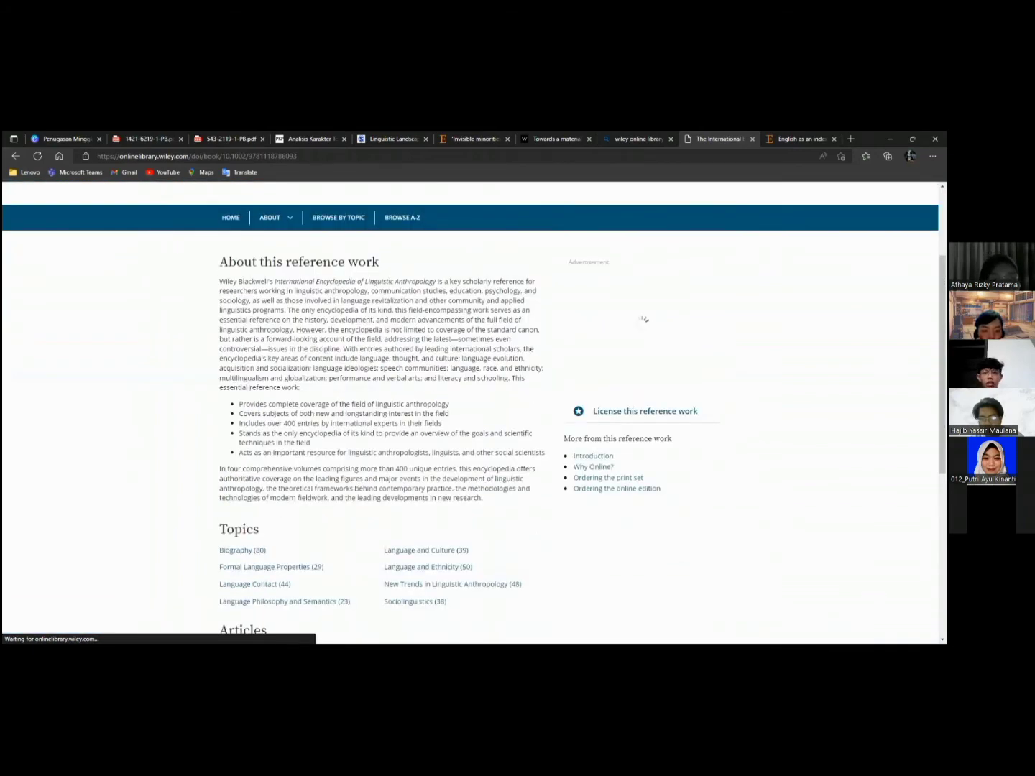
pyautogui.scroll(2, 469, 413)
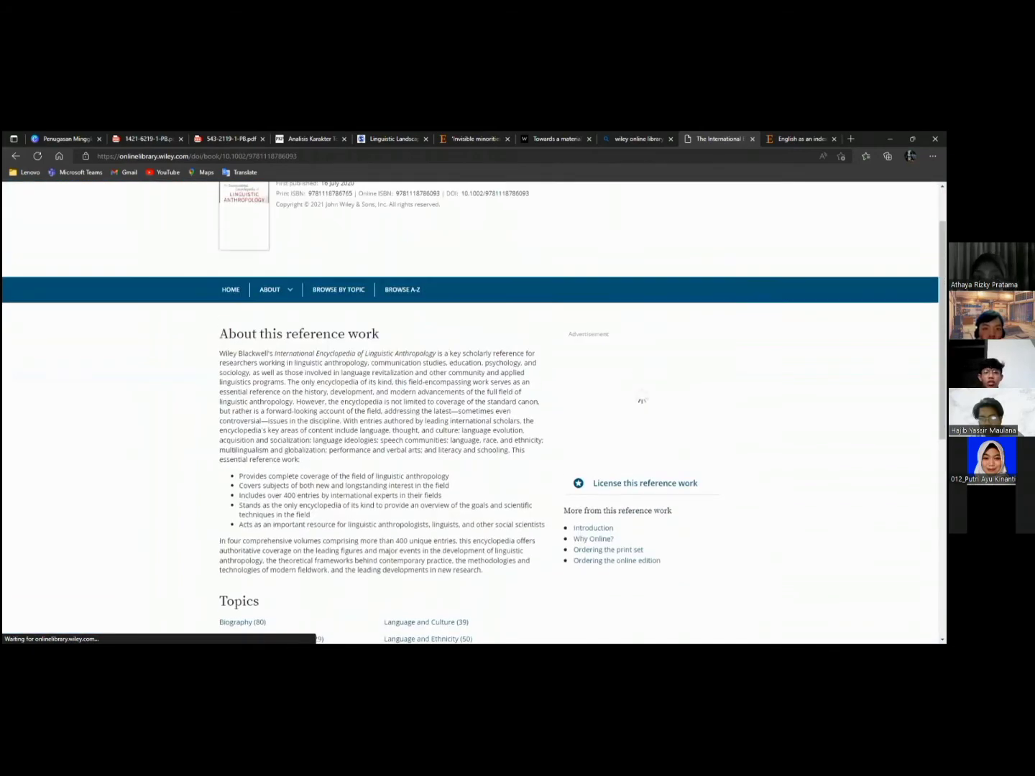
pyautogui.scroll(2, 377, 268)
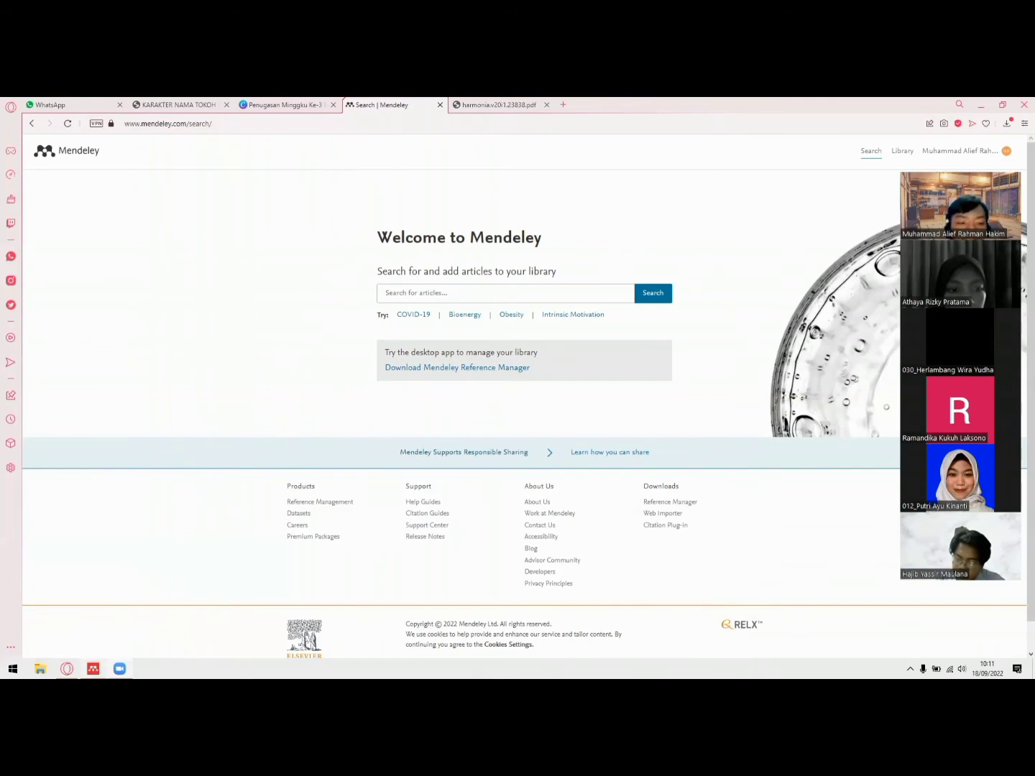
# Step: Search the Mendeley web catalogue for "Ethnography, Superdiversity and Linguistic Landscapes: Chronicles of Complexity", the title of a reference in Mendeley Reference Manager
pyautogui.moveTo(93, 668)
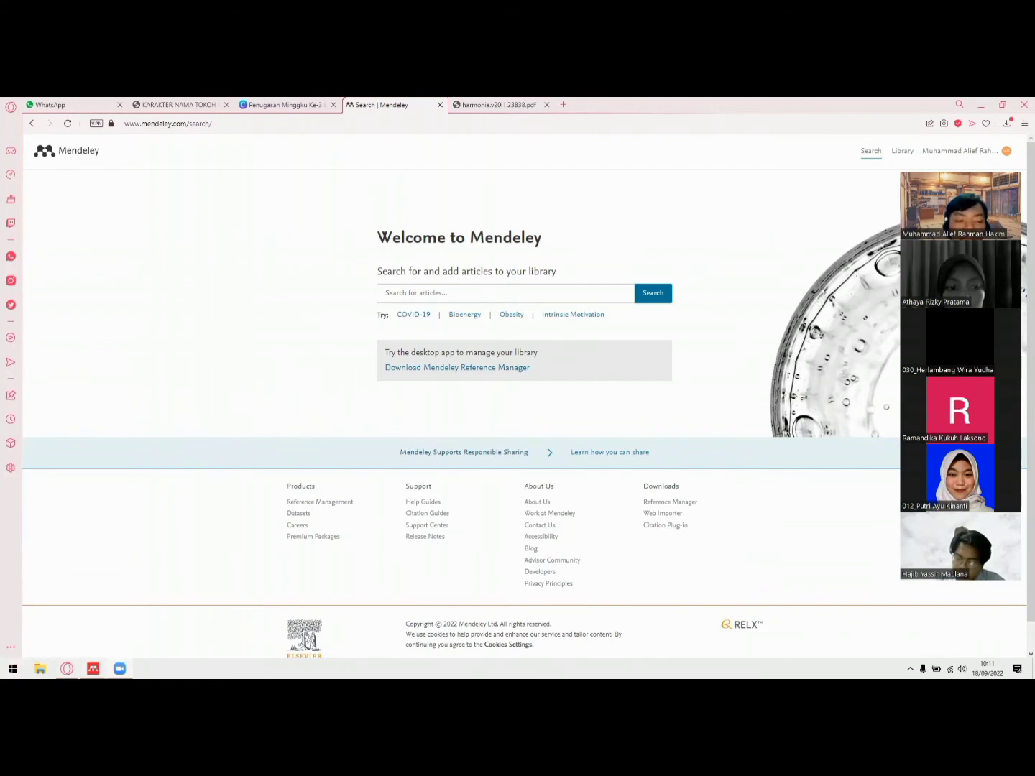
pyautogui.click(93, 669)
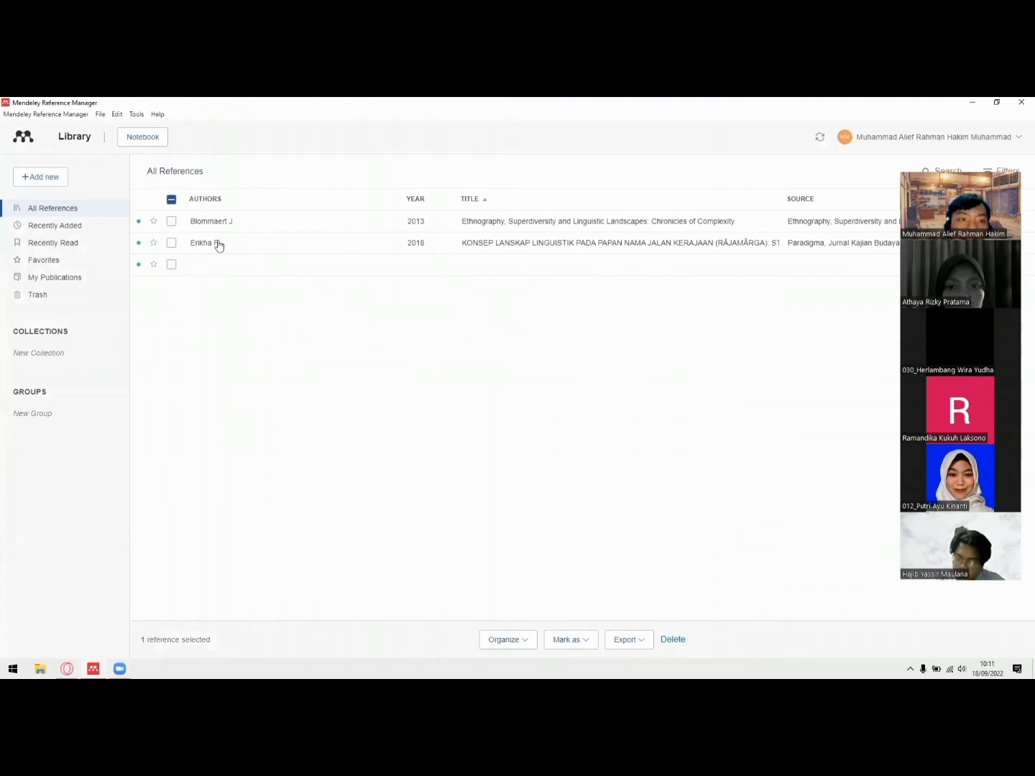
pyautogui.hotkey('alt', 'Tab')
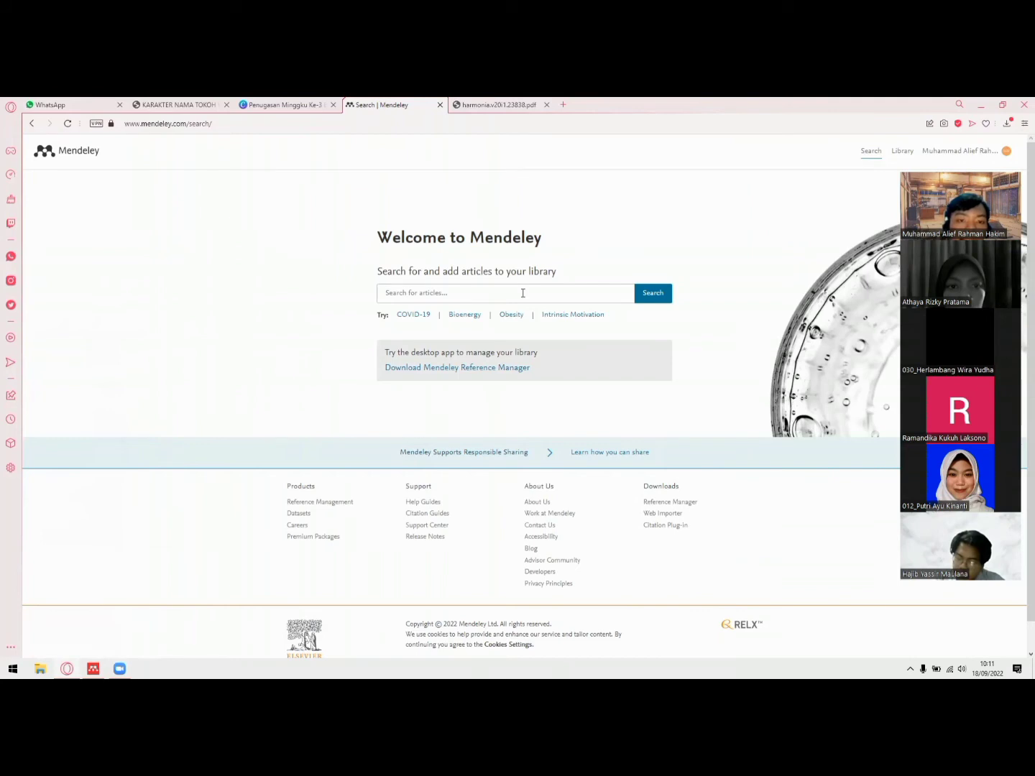
pyautogui.click(520, 293)
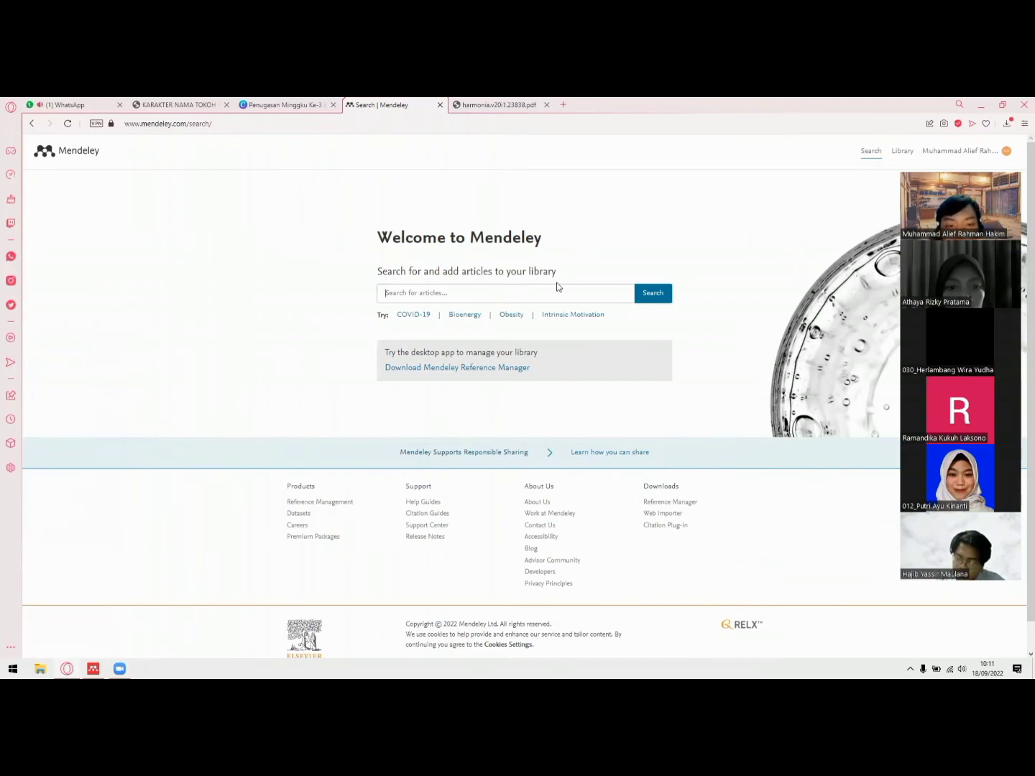
pyautogui.write('Ethnography, Superdiversity and Linguistic Landscapes: Chronicles of Complexity')
pyautogui.press('Return')
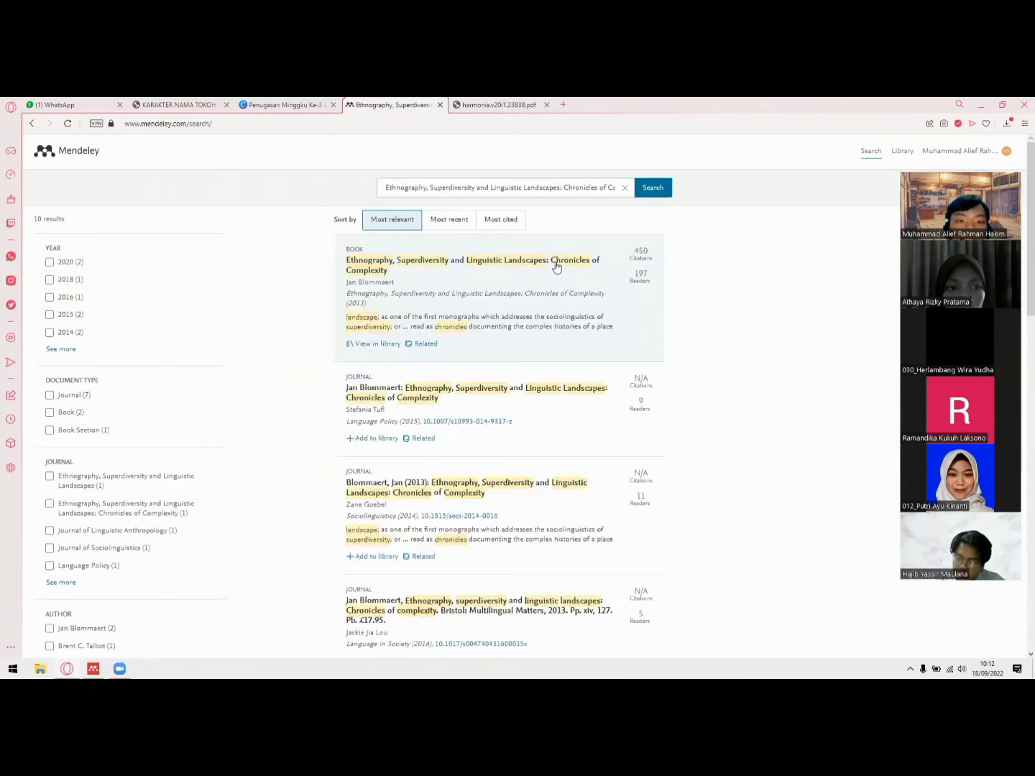
# Step: Look through the matching publications and view the details of the 2013 book and the 2014 Sociolinguistics journal entry
pyautogui.scroll(-1, 557, 263)
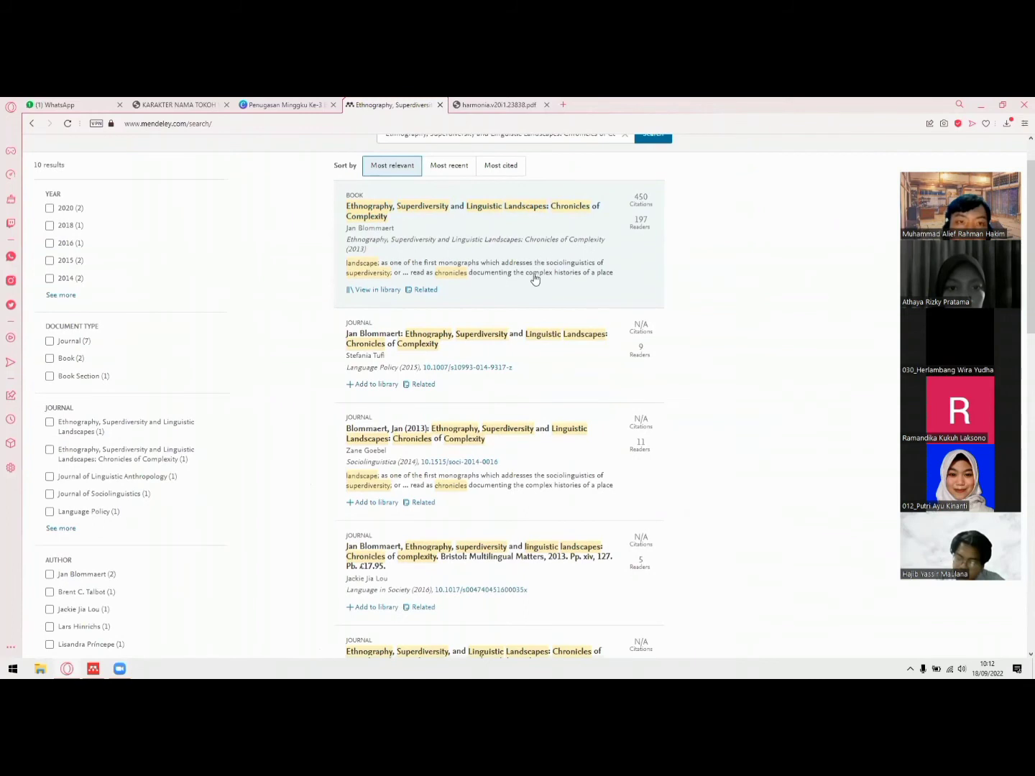
pyautogui.scroll(1, 477, 398)
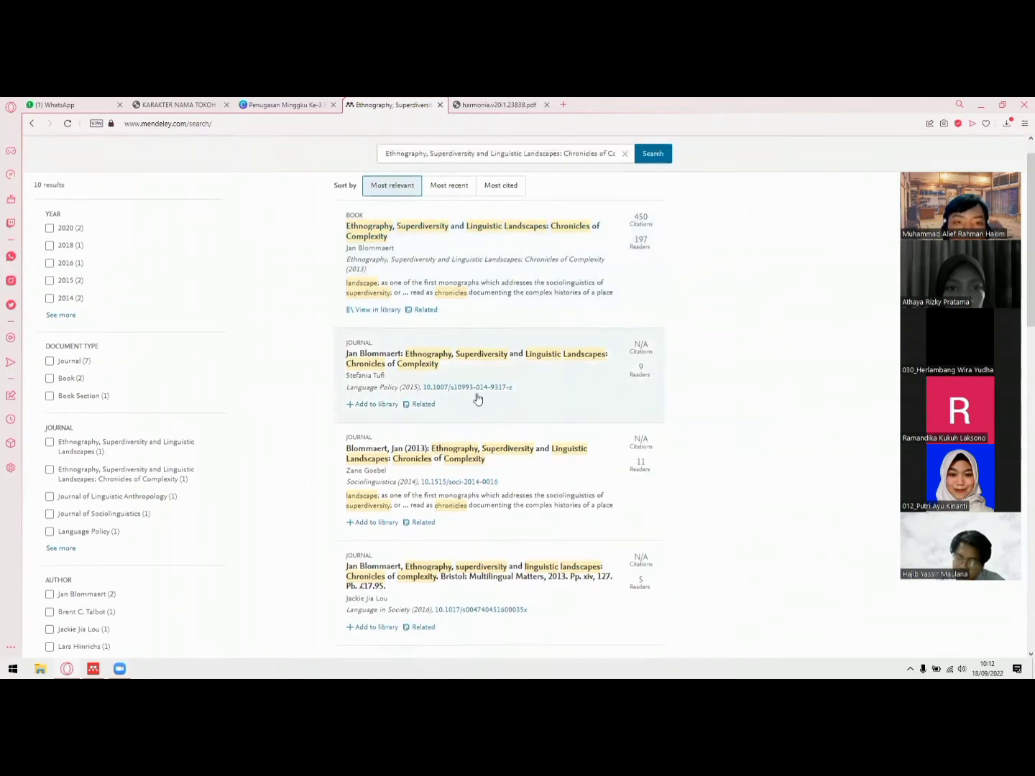
pyautogui.click(497, 268)
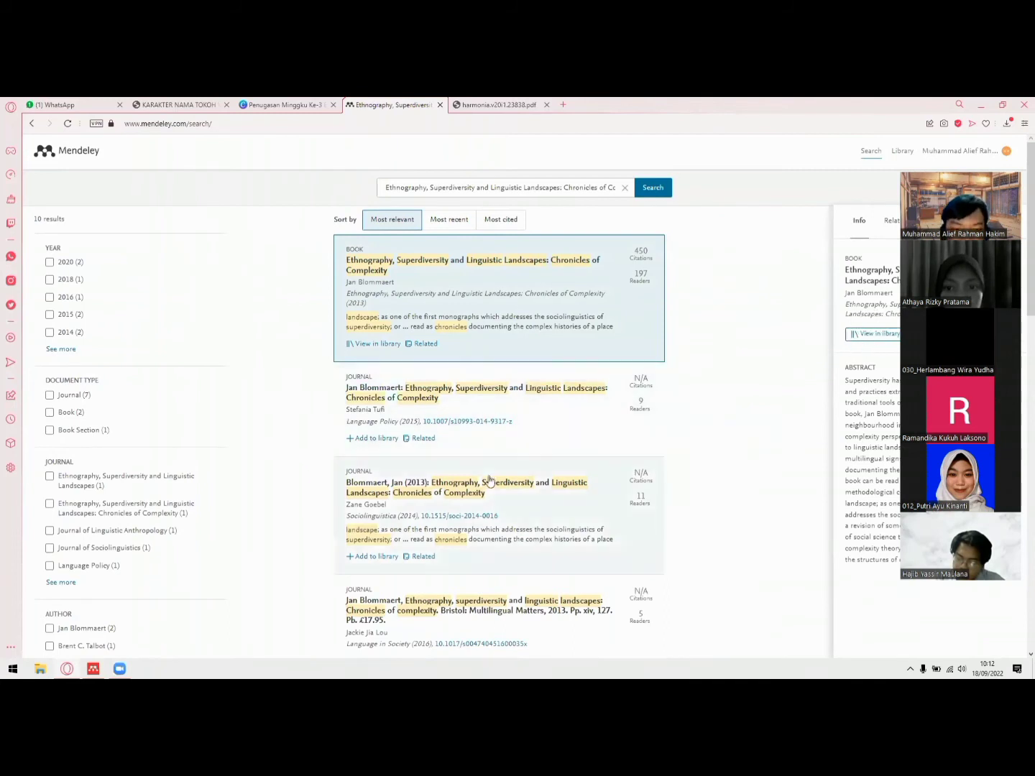
pyautogui.click(515, 471)
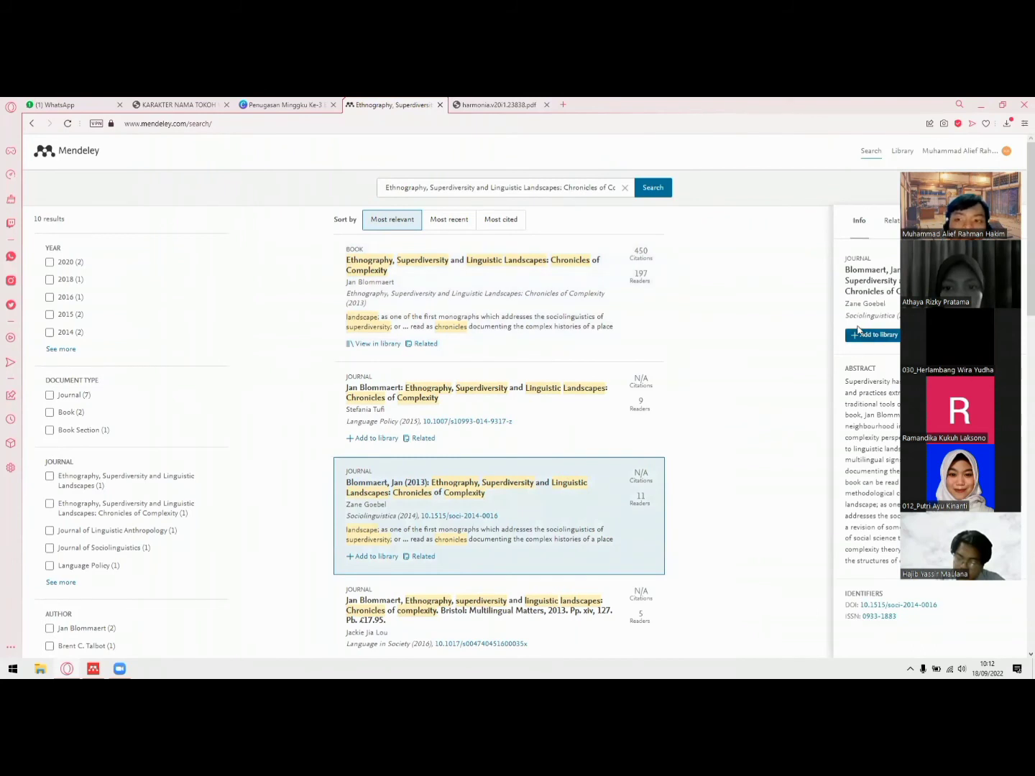
# Step: Switch to Mendeley Reference Manager and browse for files to add in the D: folder Haluik > Semester 3 > Bahasa Indonesia > Minggu 3 > Artikel
pyautogui.moveTo(92, 668)
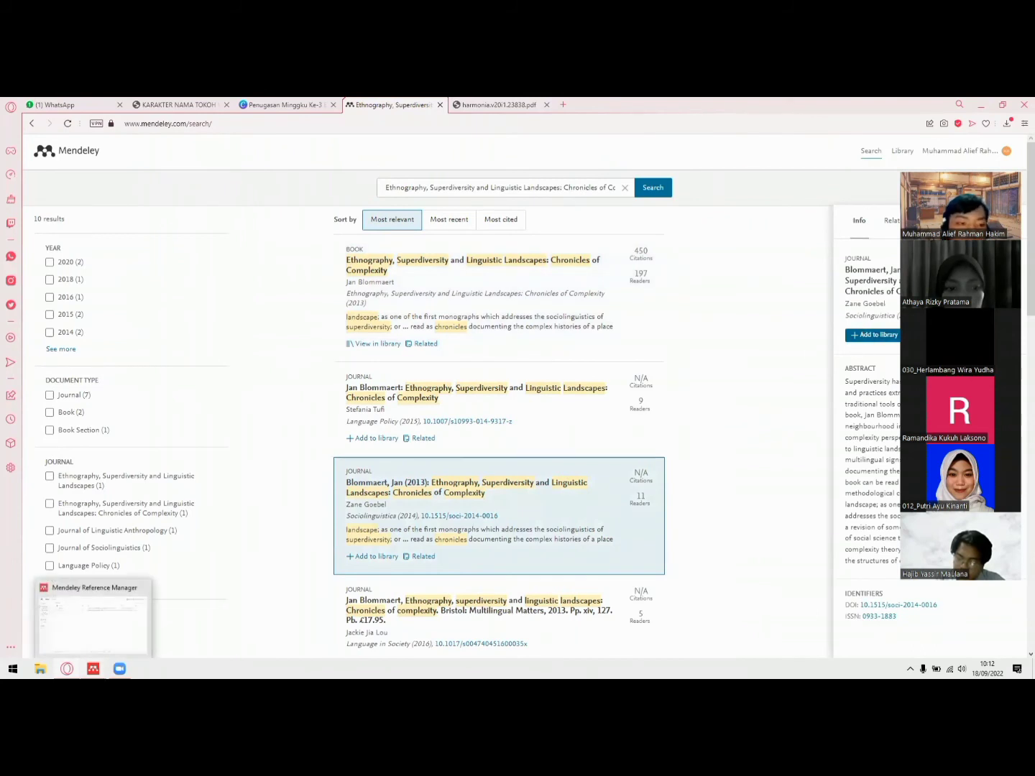
pyautogui.click(92, 619)
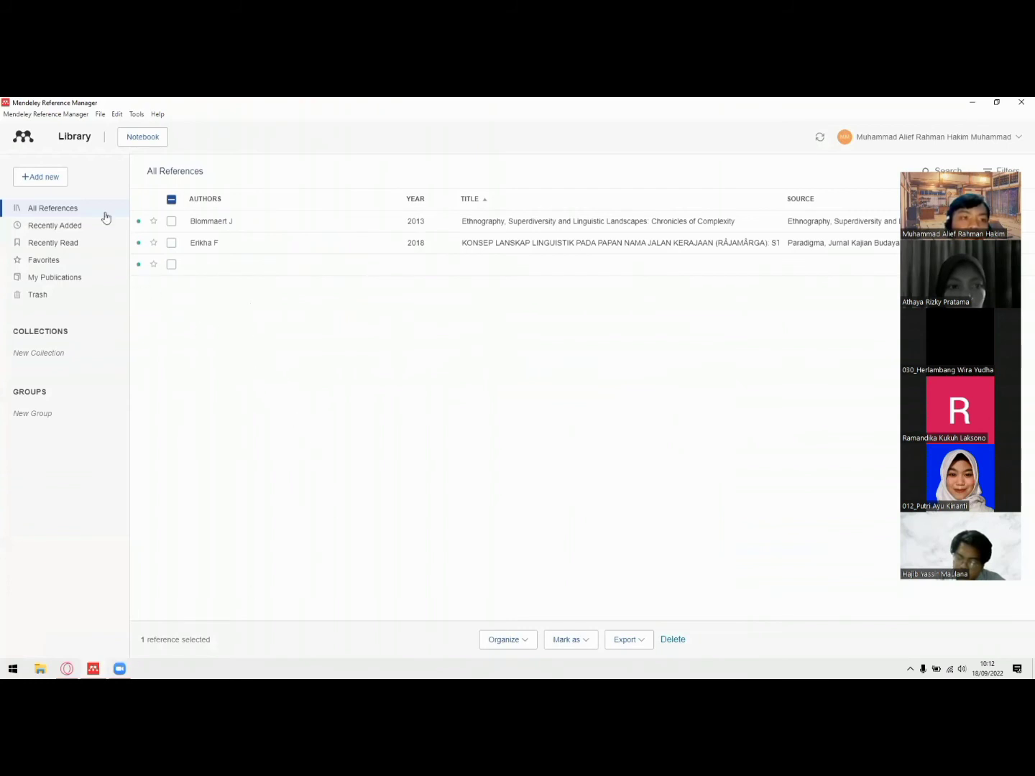
pyautogui.click(35, 179)
pyautogui.moveTo(59, 242)
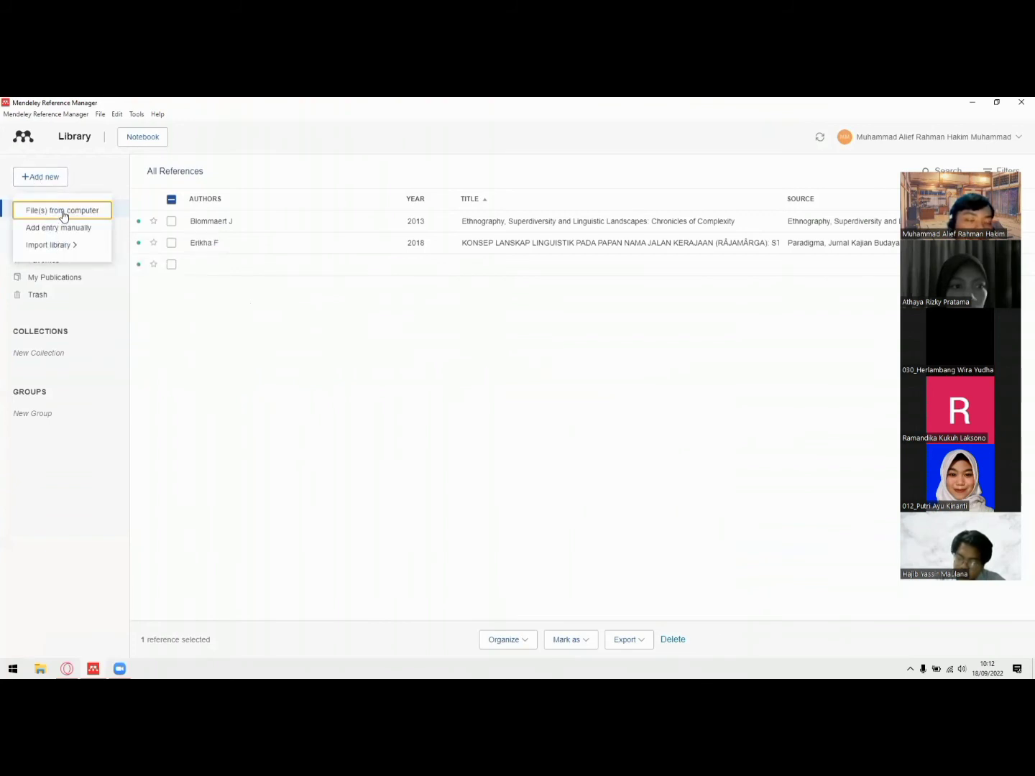
pyautogui.click(63, 214)
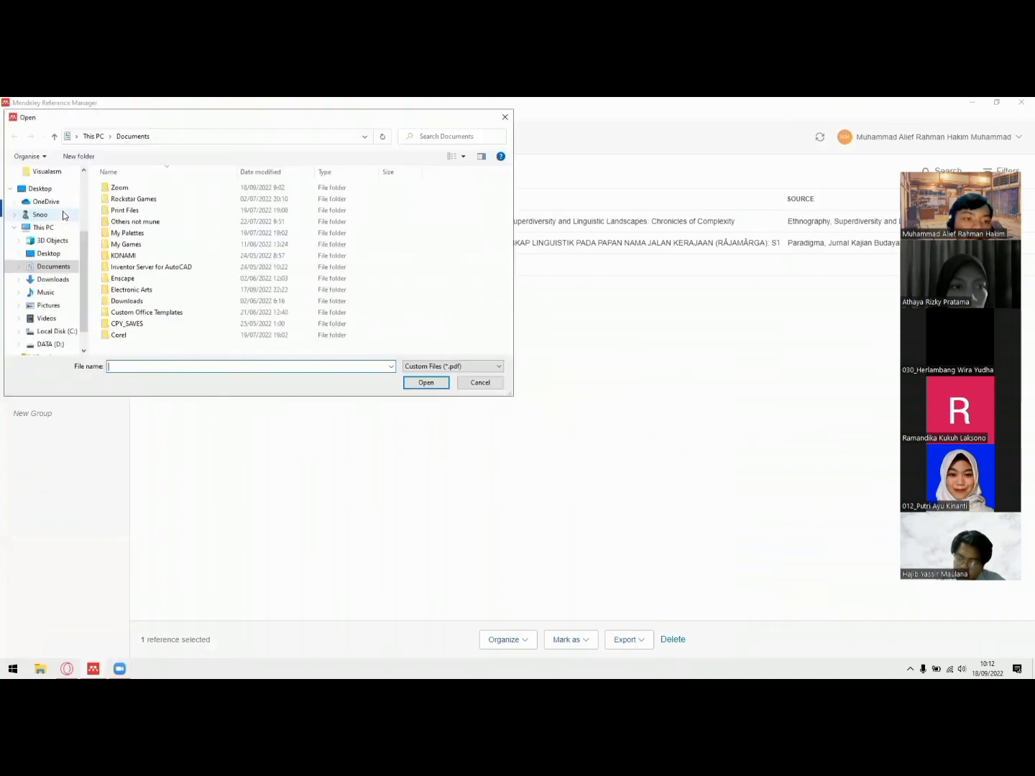
pyautogui.click(63, 346)
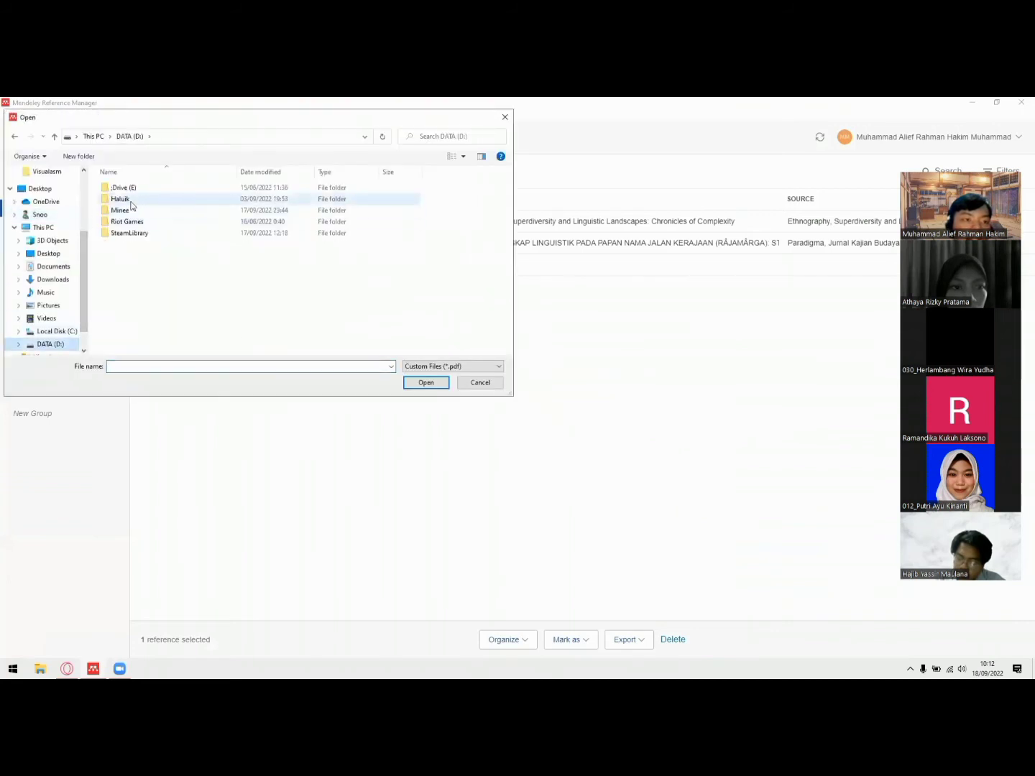
pyautogui.doubleClick(133, 200)
pyautogui.doubleClick(136, 201)
pyautogui.doubleClick(135, 189)
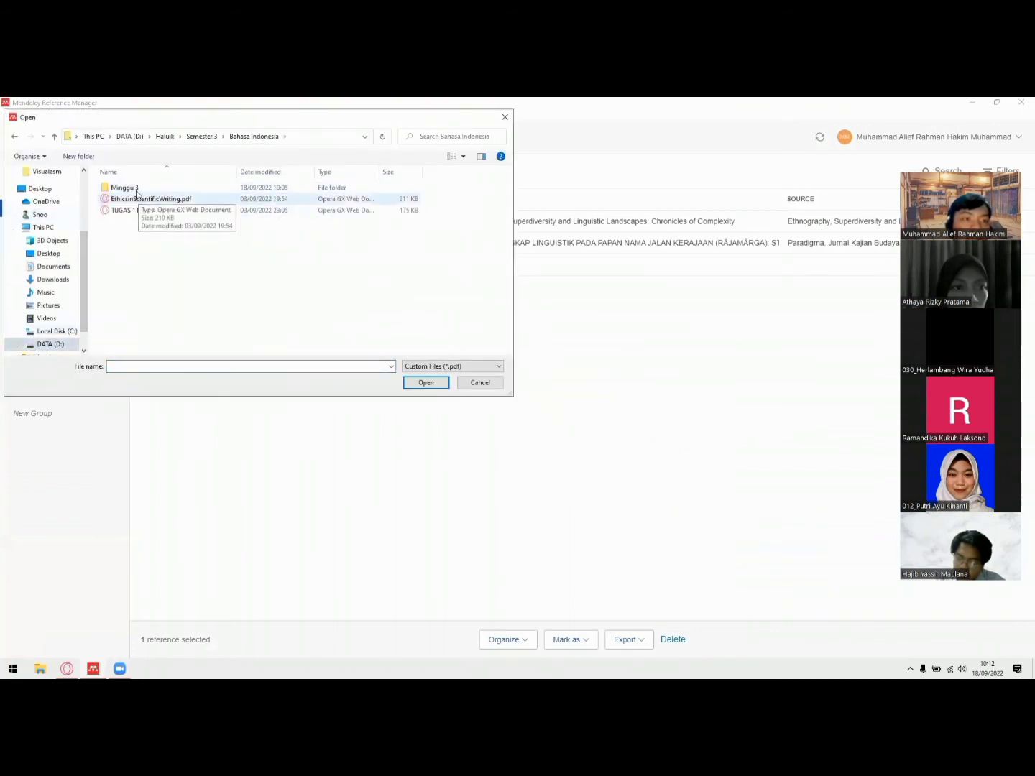
pyautogui.doubleClick(136, 188)
pyautogui.doubleClick(136, 191)
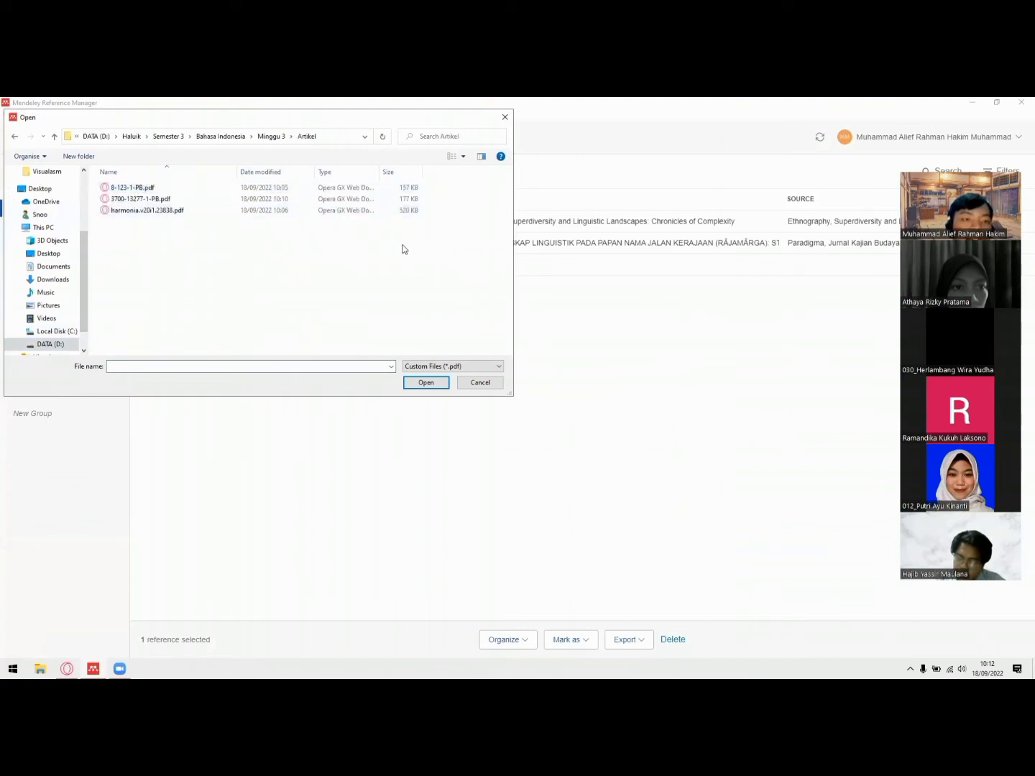
pyautogui.moveTo(409, 245); pyautogui.dragTo(327, 168)
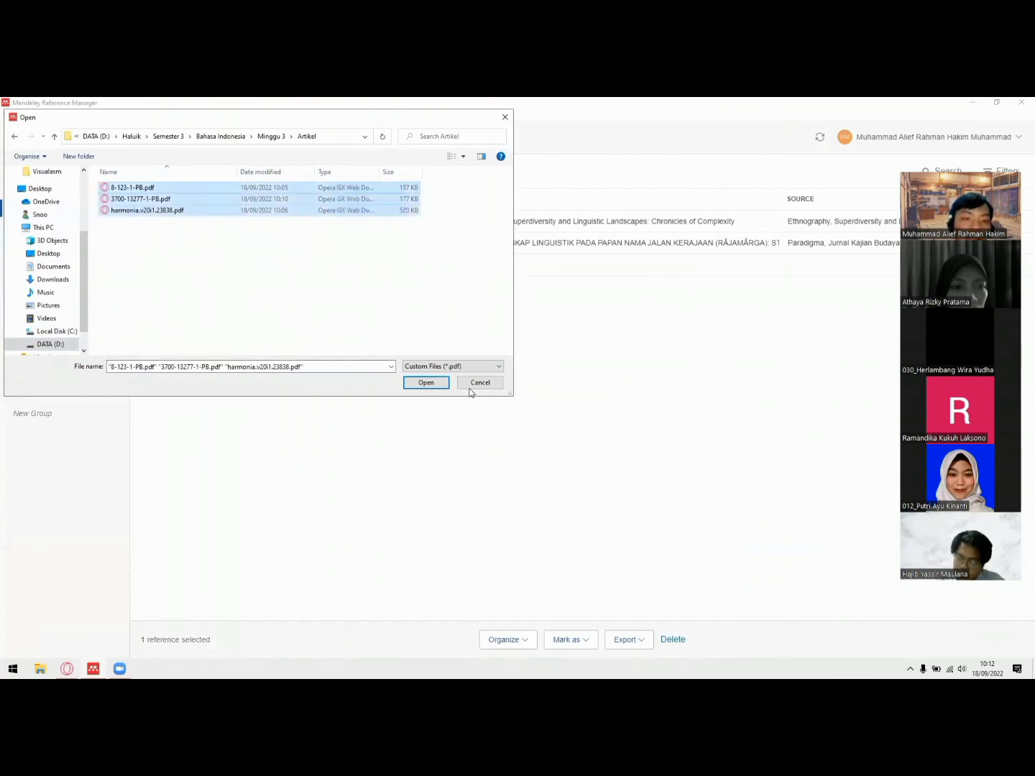
pyautogui.click(421, 385)
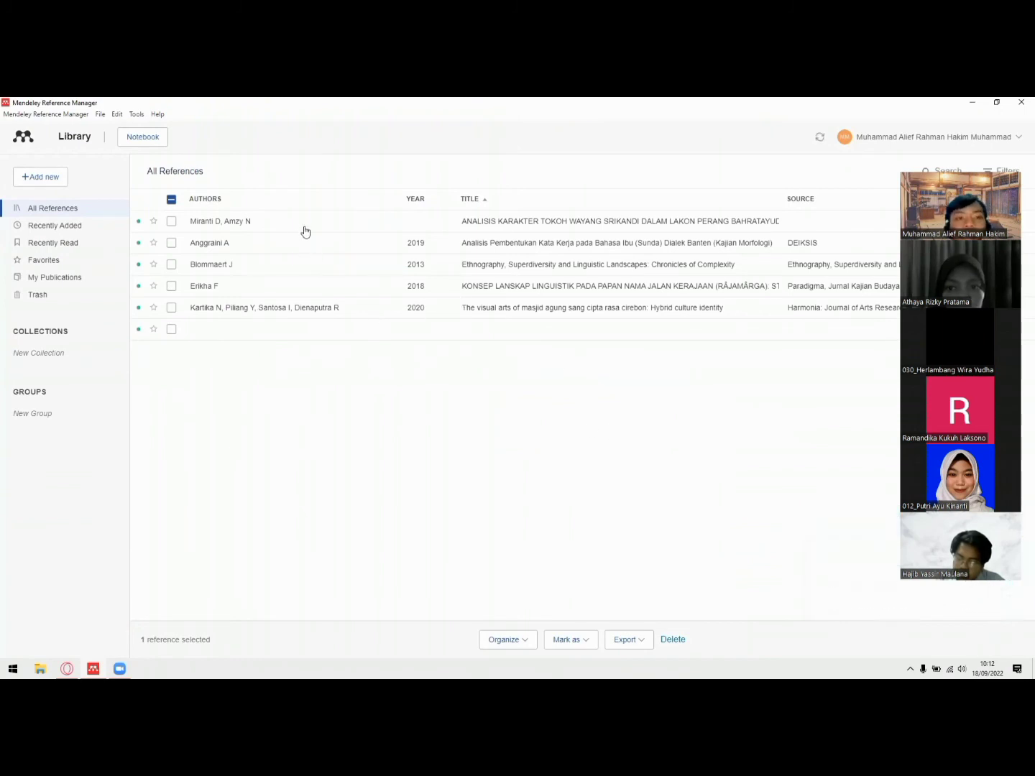
pyautogui.click(239, 224)
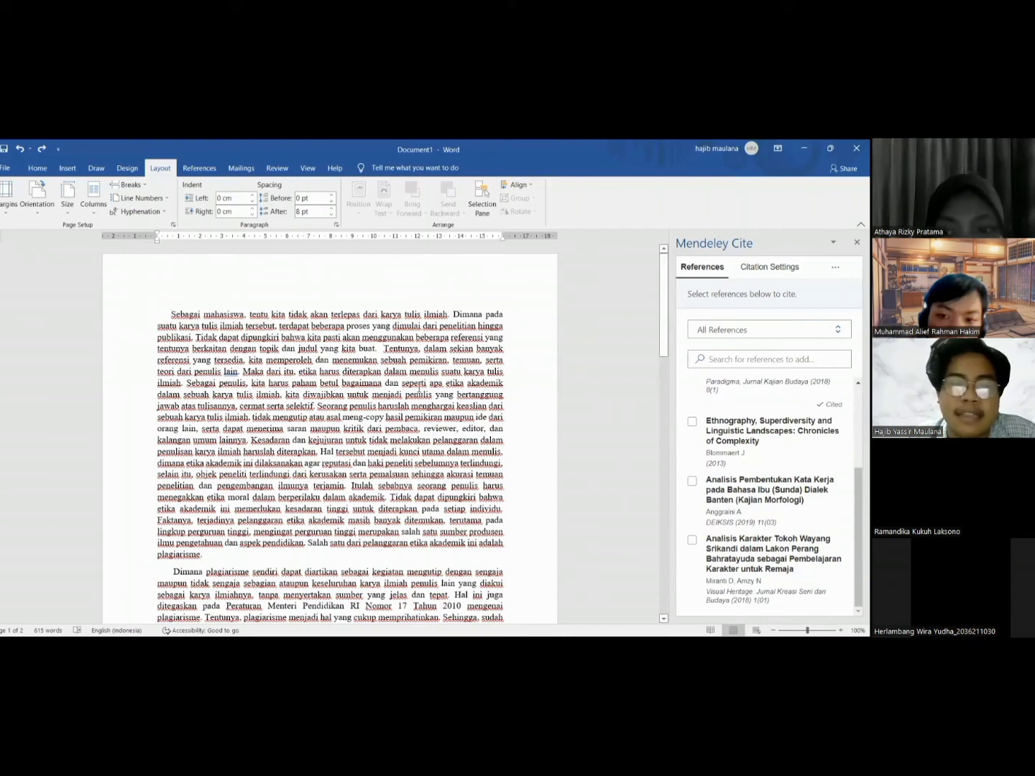
# Step: In the Word document, place the cursor after the sentence ending "ilmunya terjamin." and select the "Ethnography, Superdiversity and Linguistic Landscapes" reference to cite
pyautogui.scroll(-1, 268, 423)
pyautogui.scroll(-1, 268, 423)
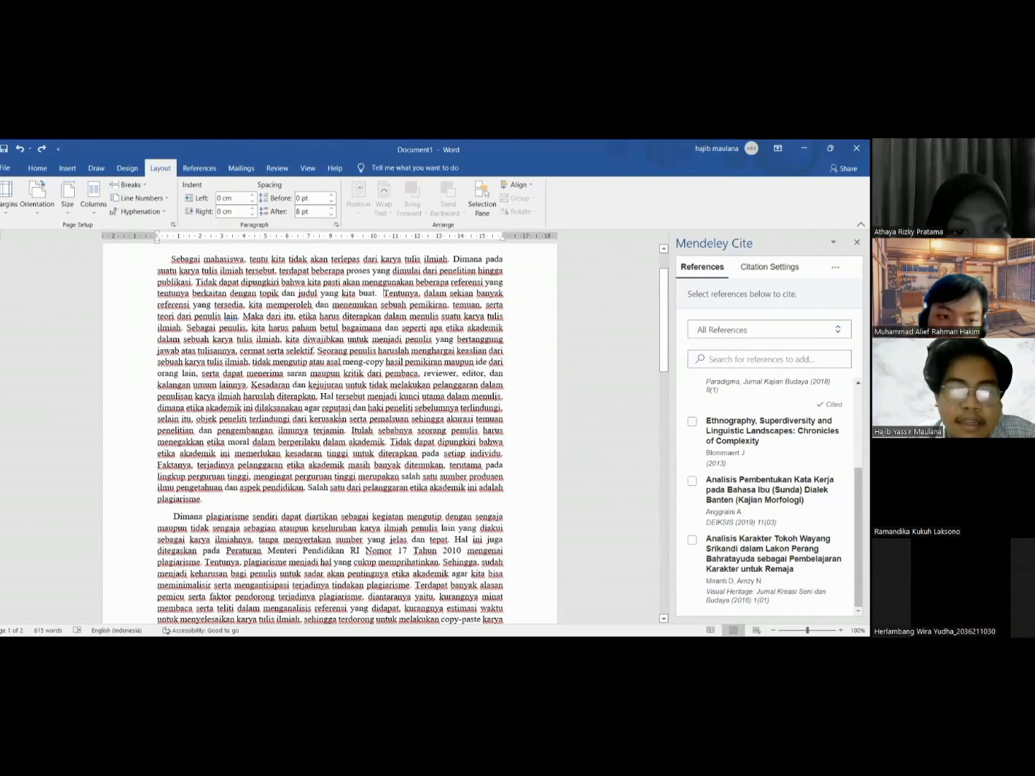
pyautogui.moveTo(320, 396); pyautogui.dragTo(343, 431)
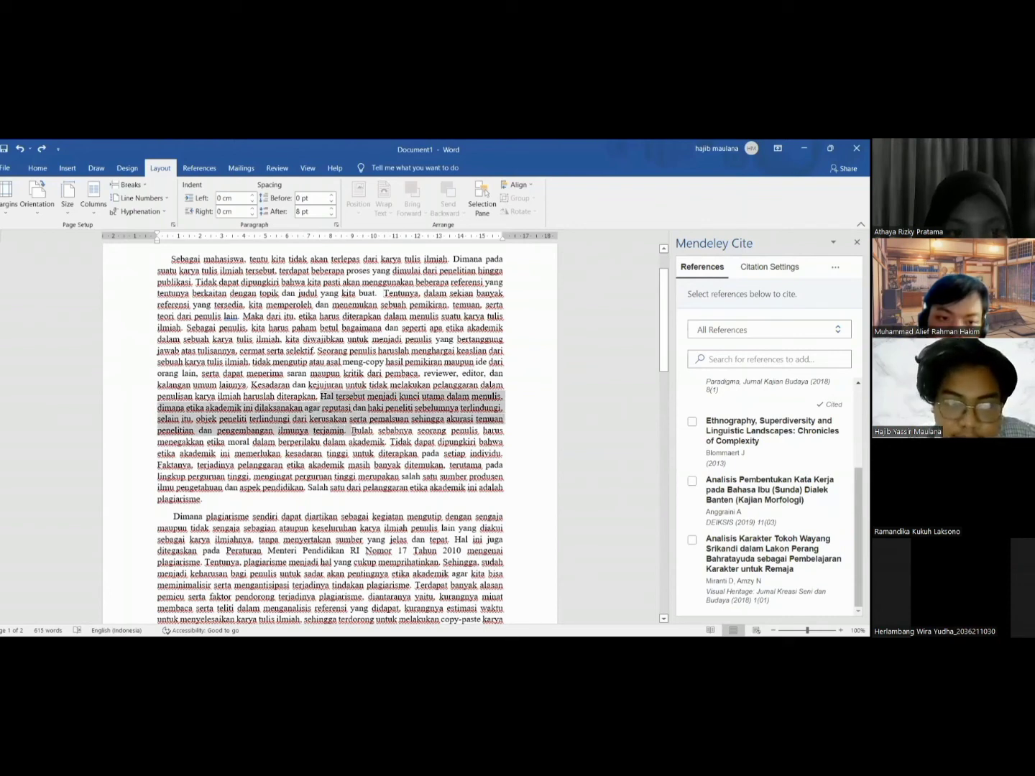
pyautogui.click(349, 433)
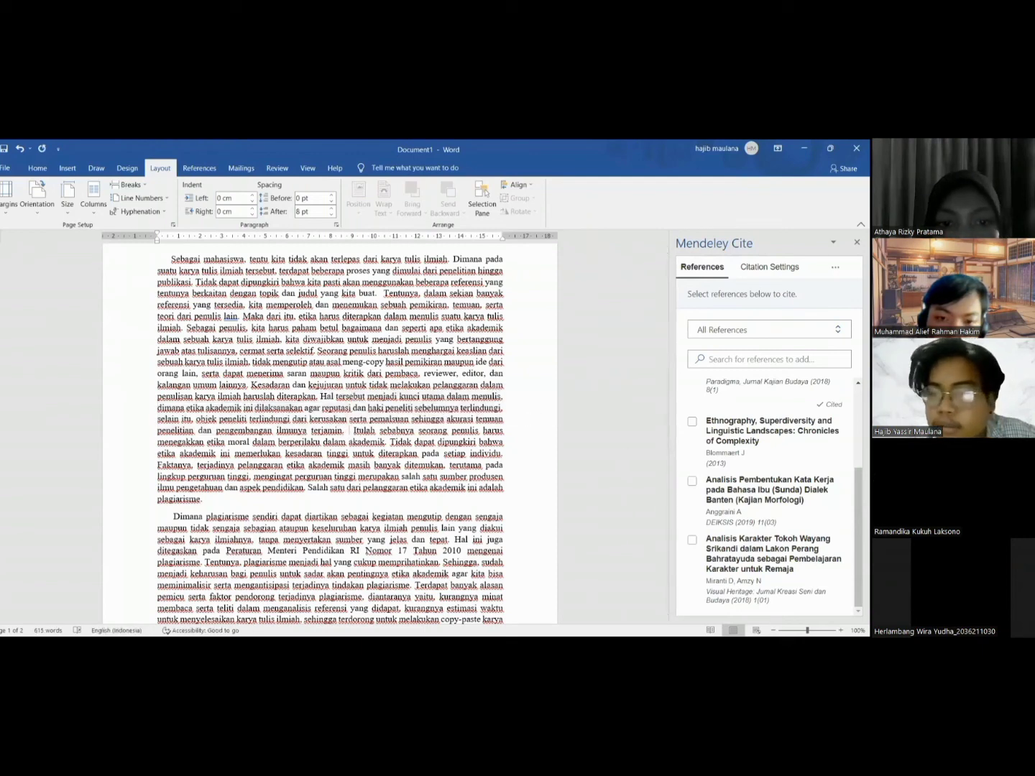
pyautogui.click(693, 423)
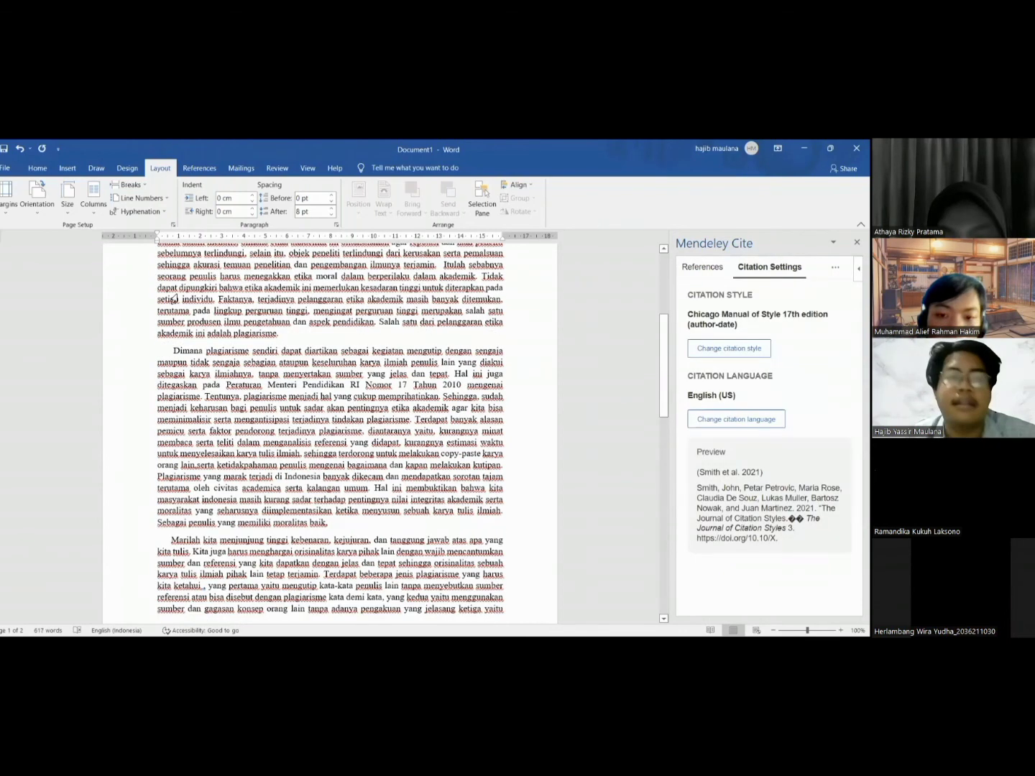
# Step: Try the Cite Them Right 12th edition - Harvard citation style and update the document's style to American Medical Association 11th edition
pyautogui.scroll(3, 322, 381)
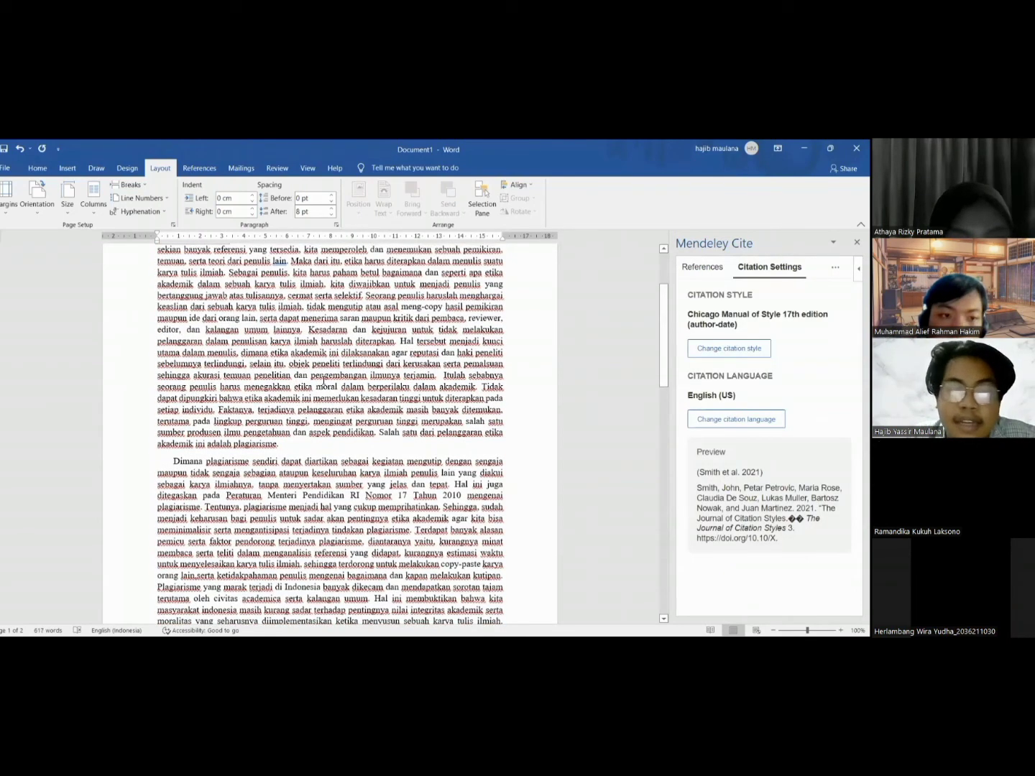
pyautogui.scroll(2, 241, 445)
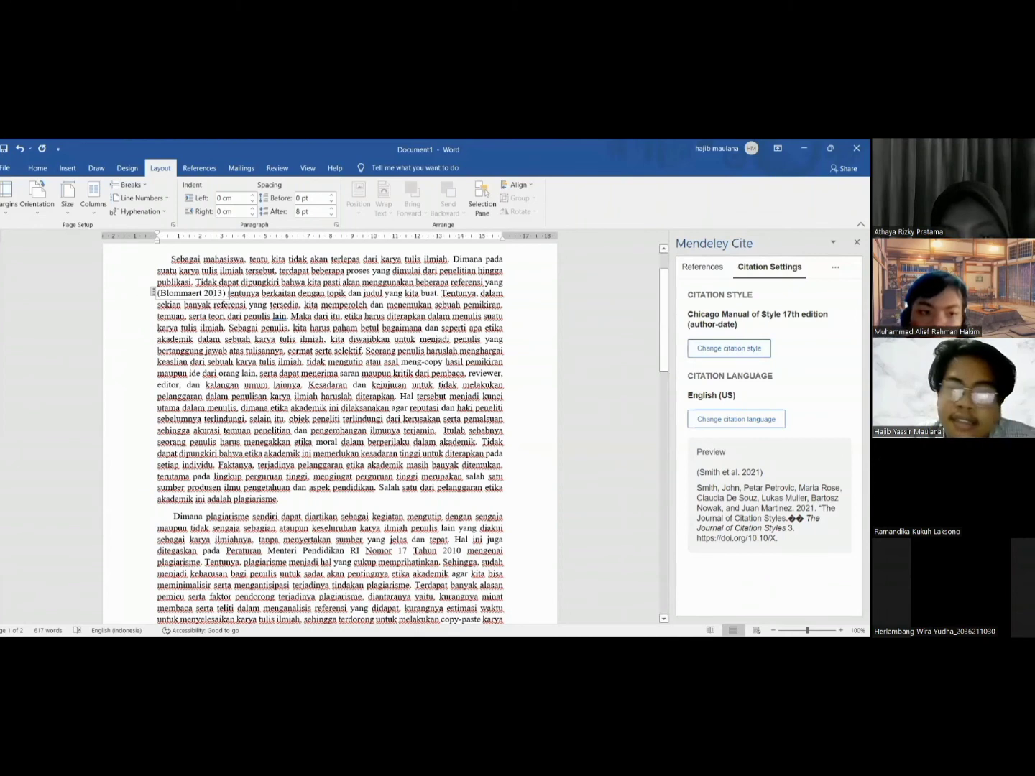
pyautogui.click(702, 266)
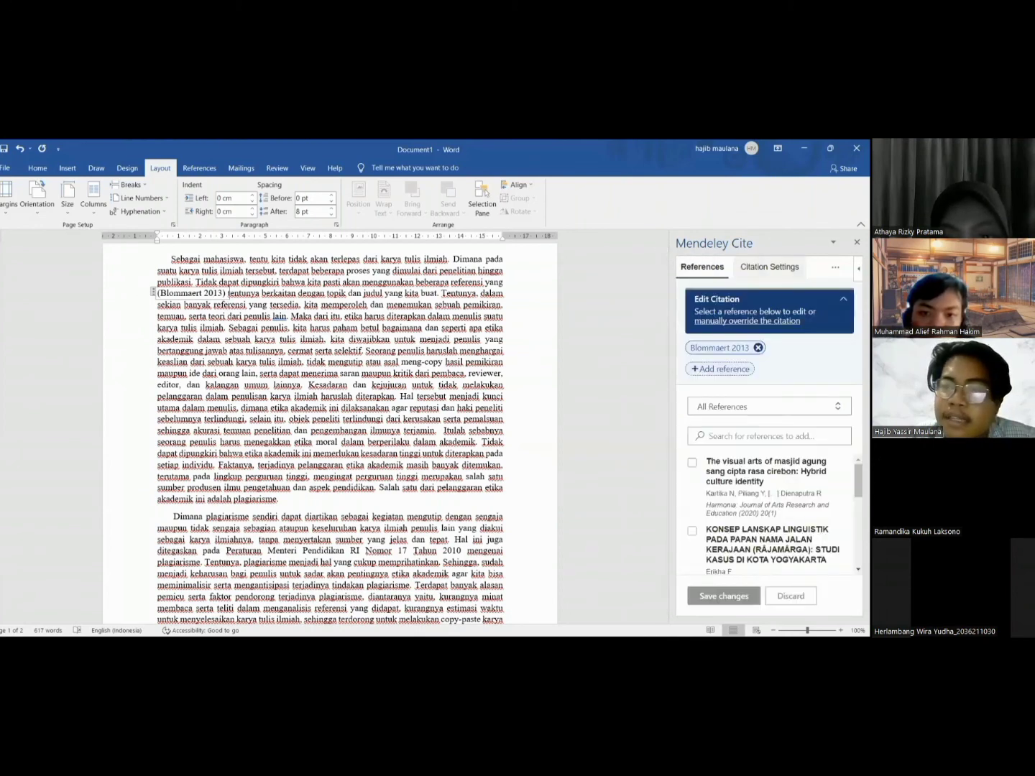
pyautogui.click(769, 268)
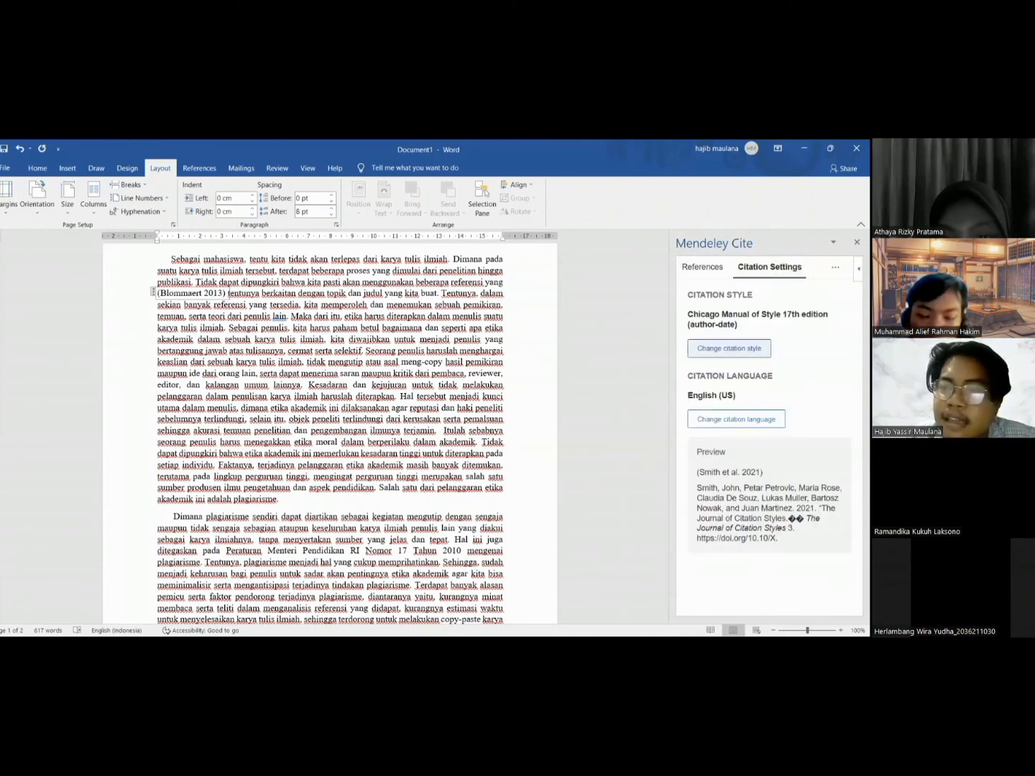
pyautogui.click(729, 348)
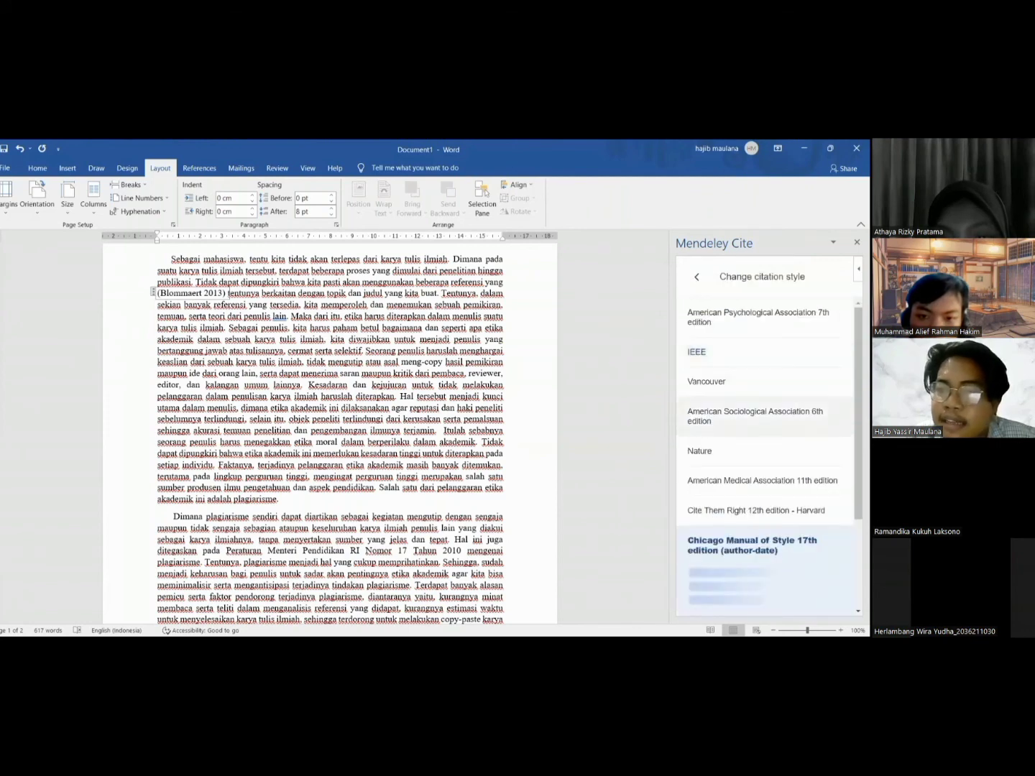
pyautogui.scroll(-2, 764, 352)
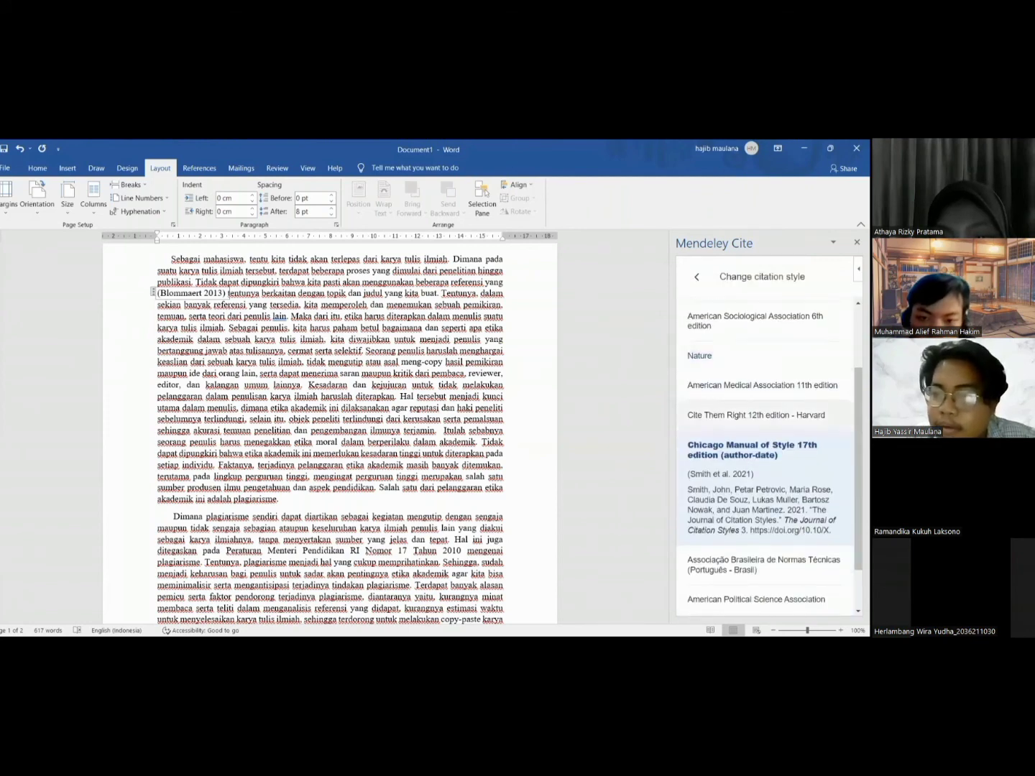
pyautogui.click(761, 414)
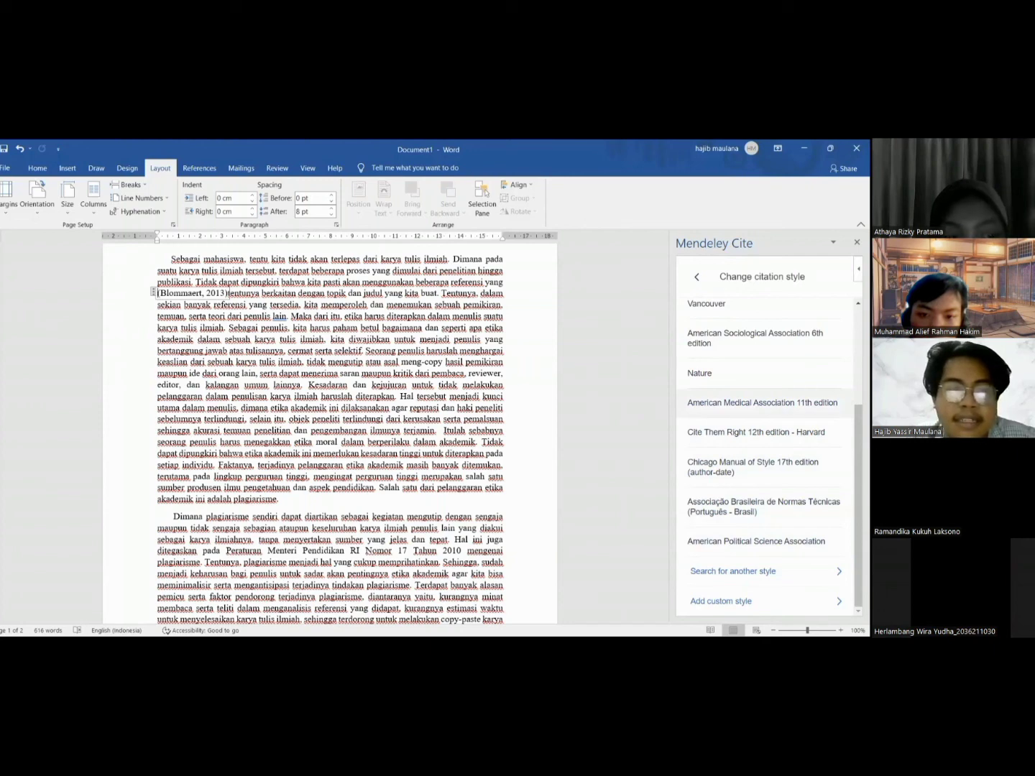
pyautogui.click(761, 403)
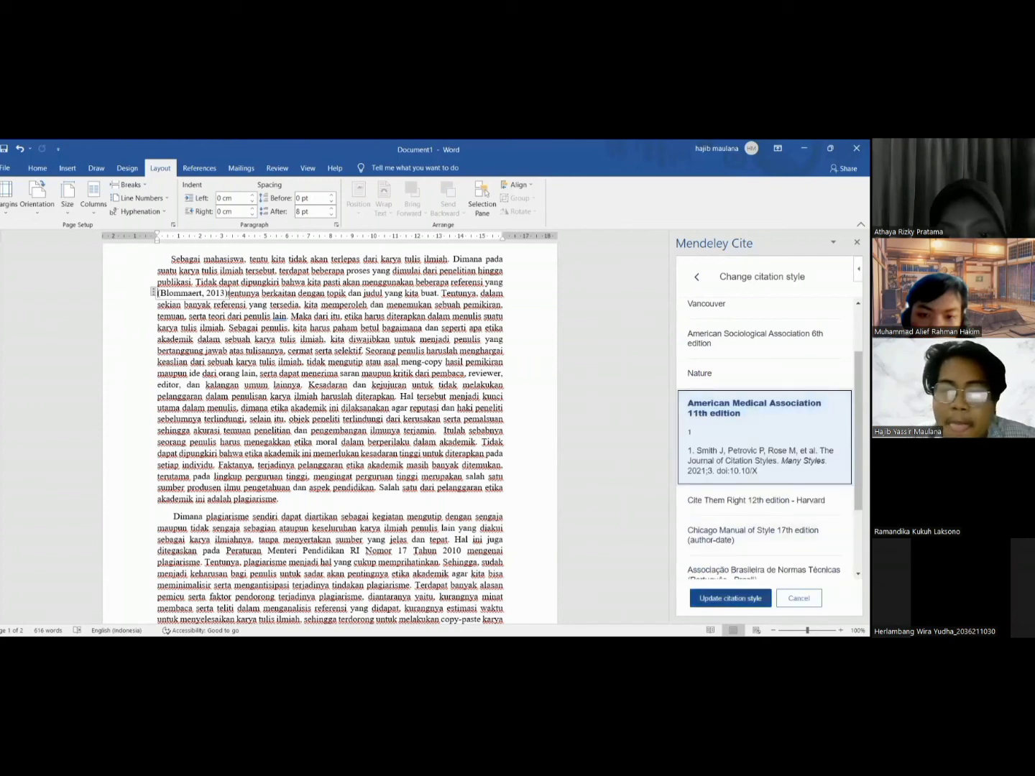
pyautogui.click(730, 597)
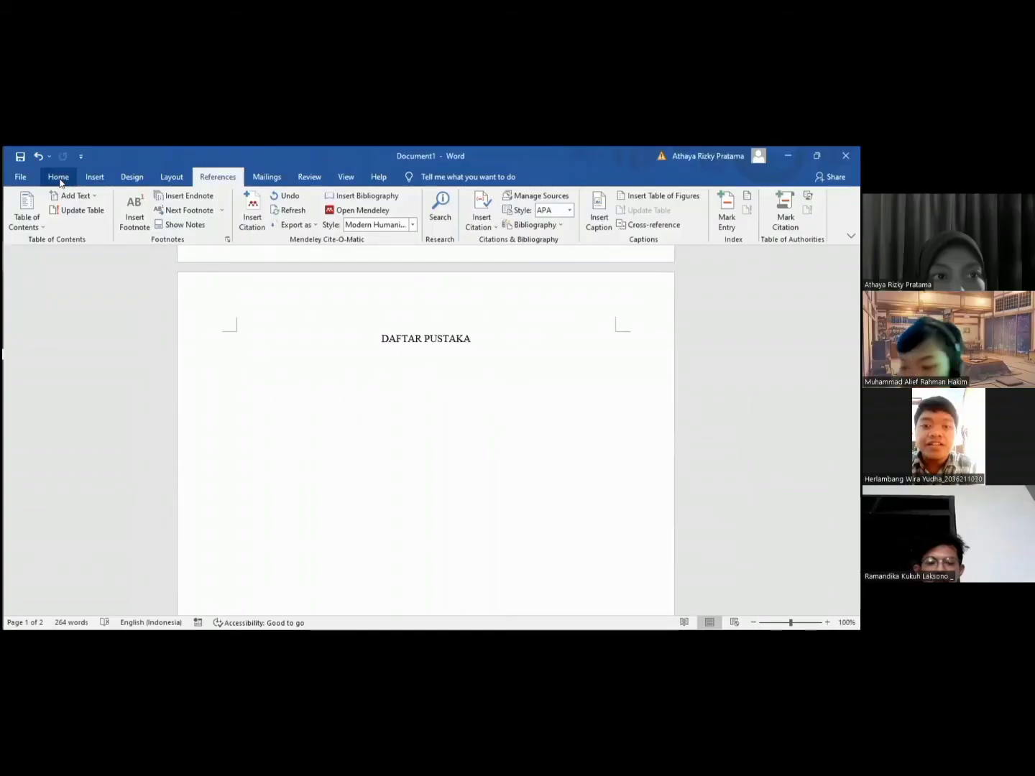
# Step: Insert the Mendeley bibliography under the DAFTAR PUSTAKA heading and review the cited reference there, in the footnote and in the body text
pyautogui.click(58, 177)
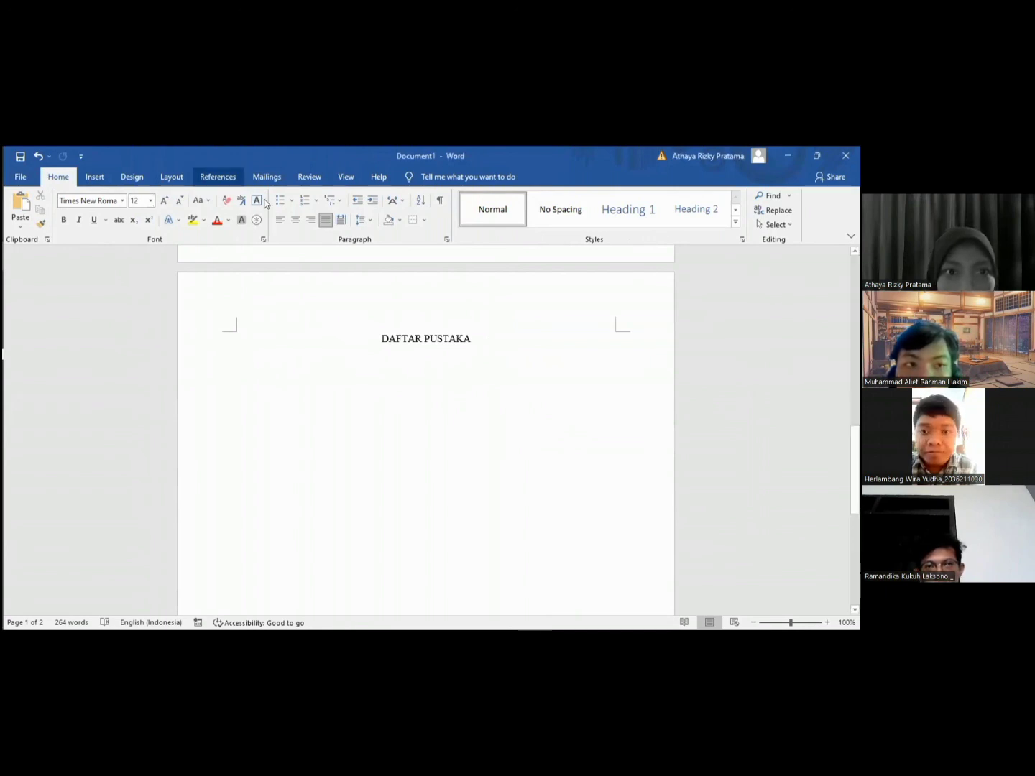
pyautogui.click(218, 176)
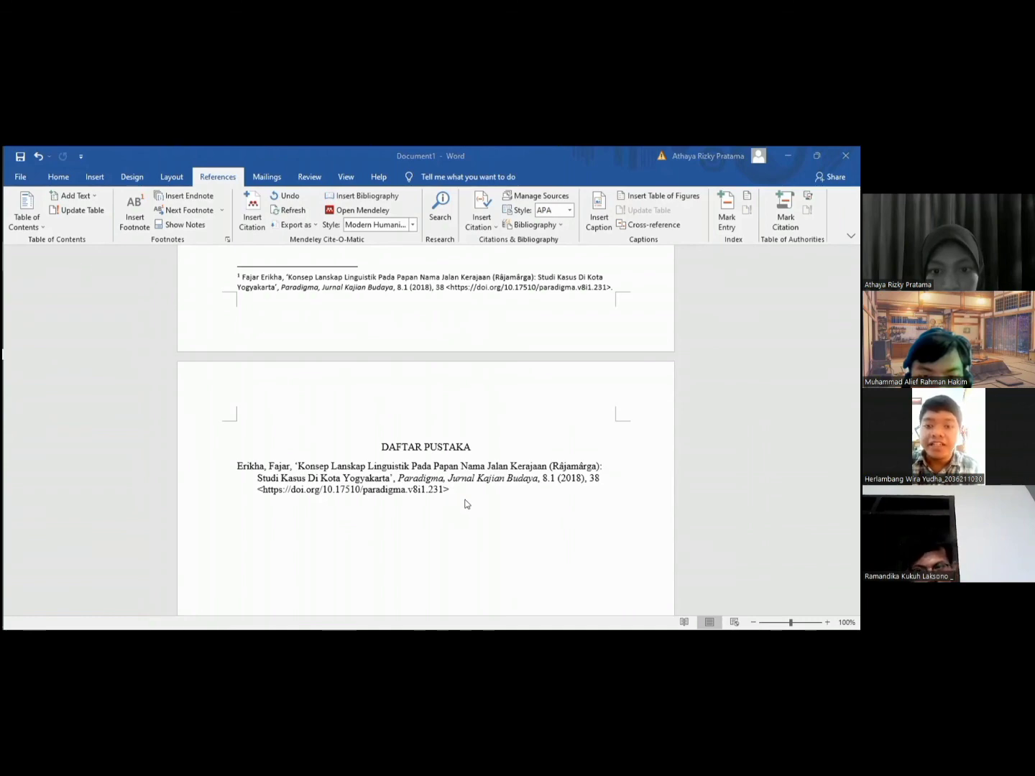
pyautogui.scroll(5, 467, 504)
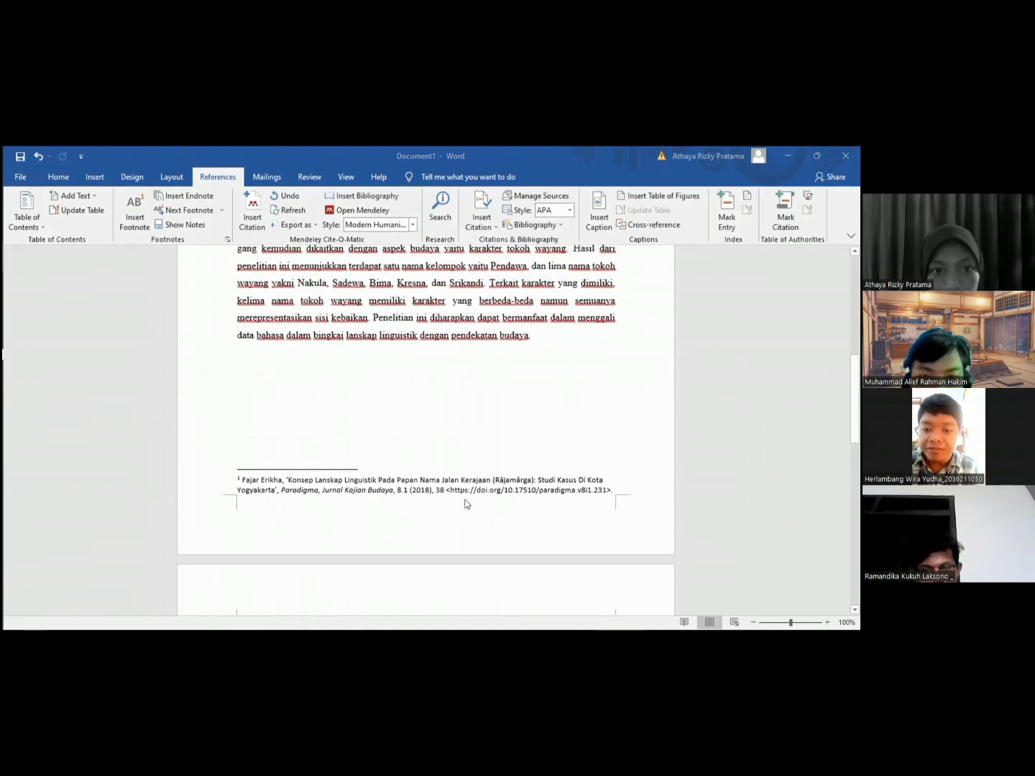
pyautogui.scroll(1, 462, 503)
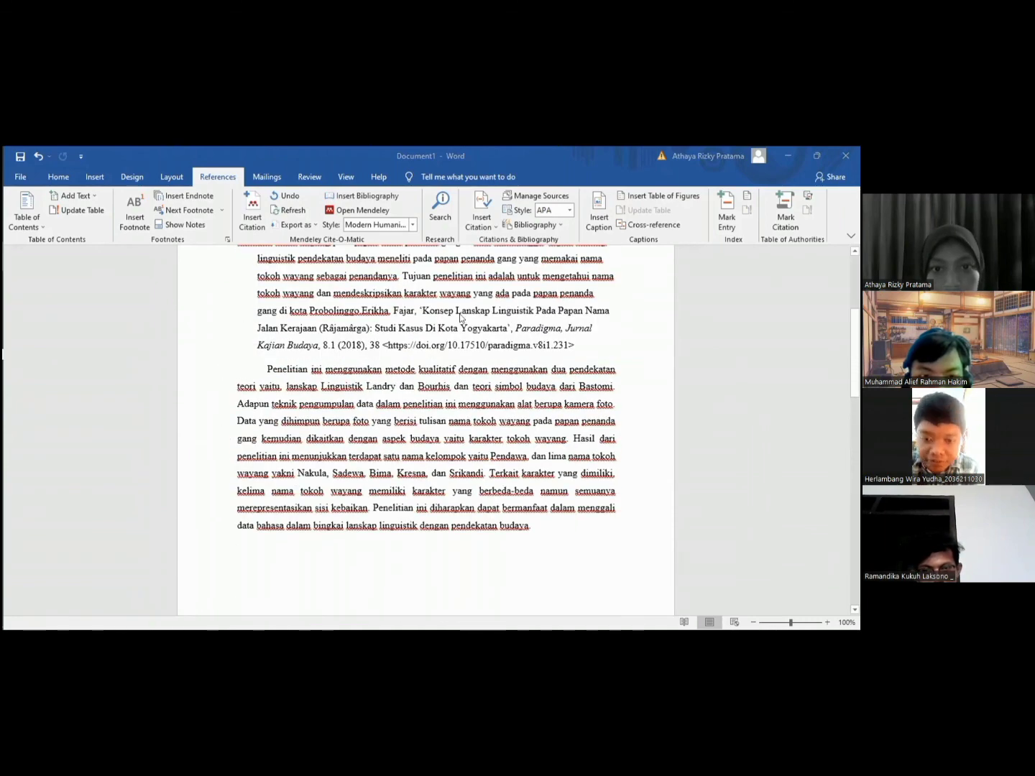
pyautogui.scroll(1, 460, 317)
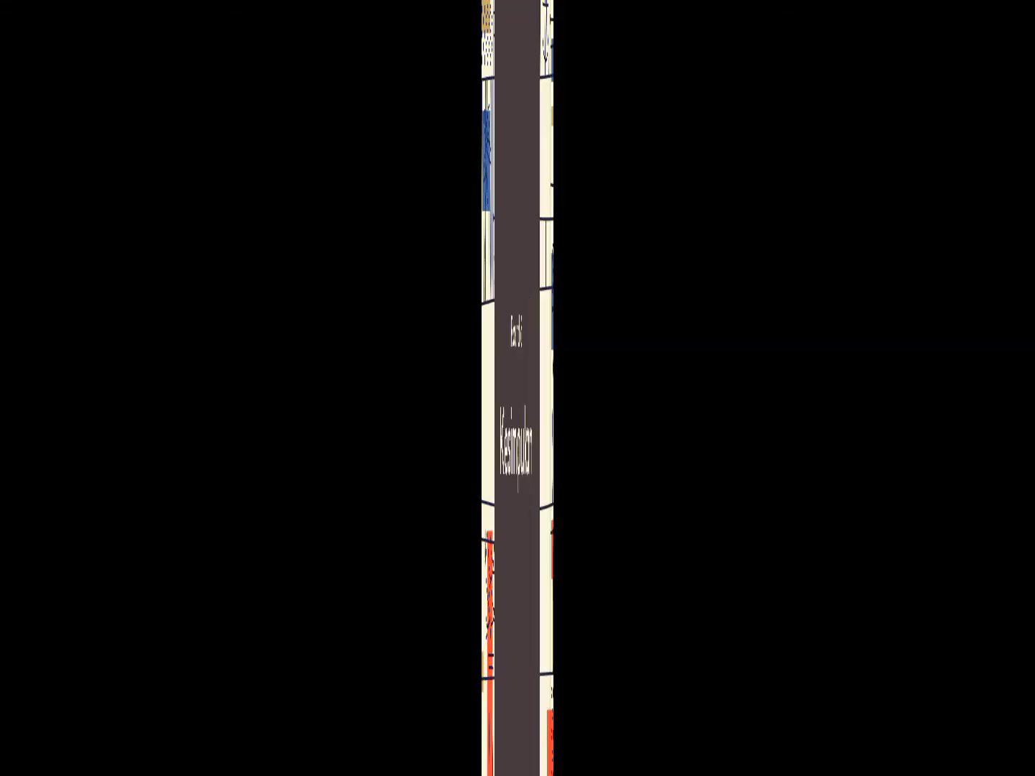